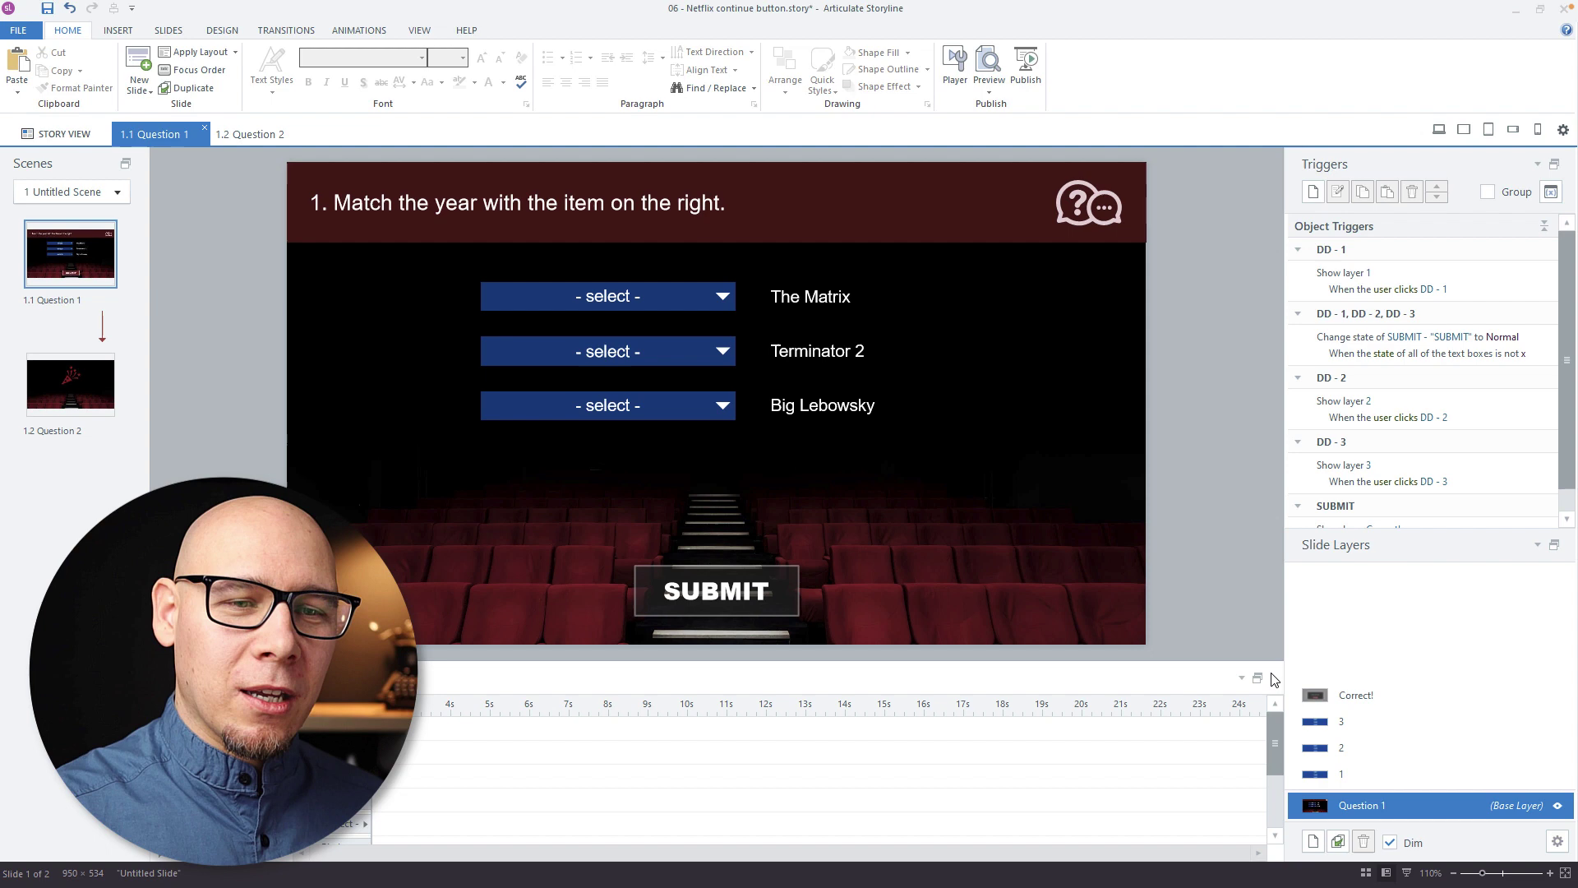
Step: Open the Correct! layer with its 'Correct! Nicely done!' message and CONTINUE button
{"action": "left_click", "coordinate": [1349, 695]}
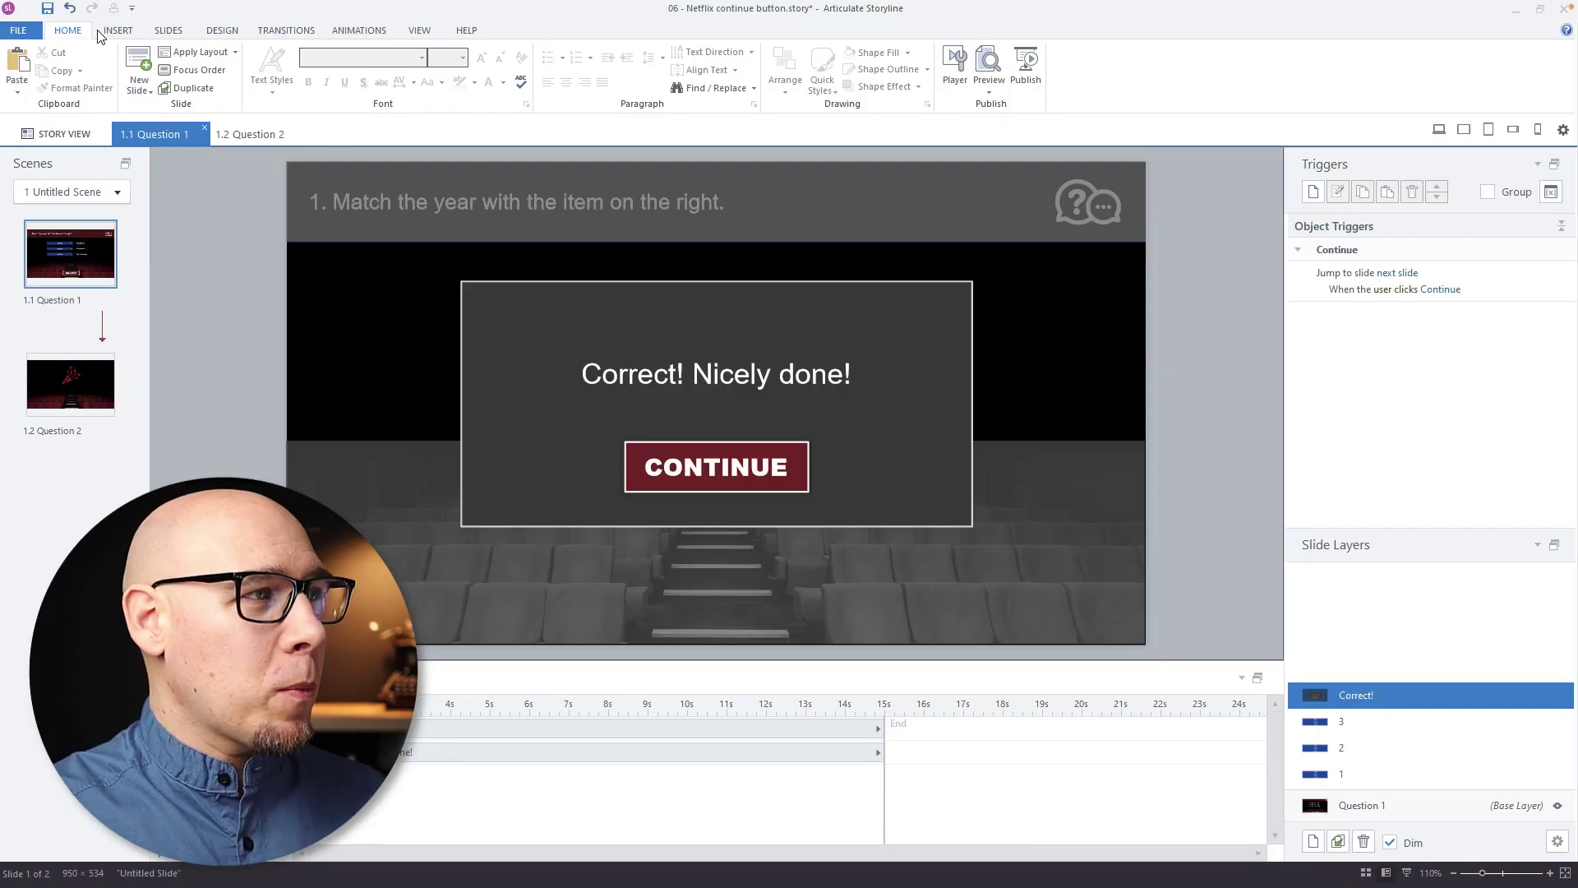
Step: Draw a rectangle exactly covering the CONTINUE button
{"action": "left_click", "coordinate": [118, 30]}
{"action": "left_click", "coordinate": [437, 70]}
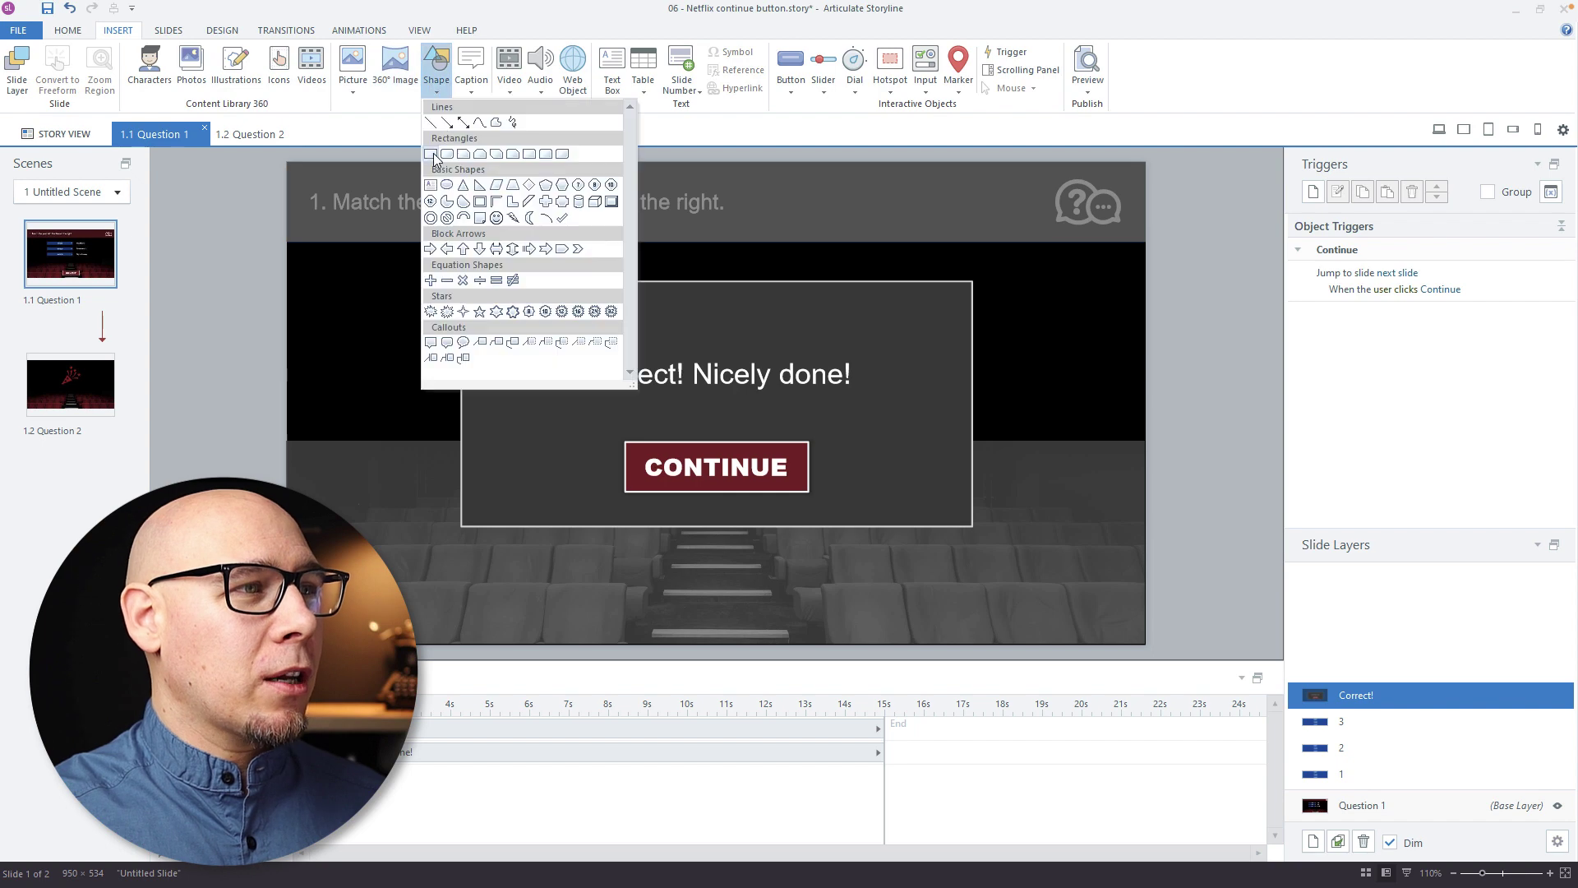
{"action": "left_click", "coordinate": [447, 122]}
{"action": "left_click_drag", "start_coordinate": [625, 442], "coordinate": [808, 492]}
Step: Give the rectangle no outline and a white fill at 60% transparency
{"action": "right_click", "coordinate": [880, 423]}
{"action": "left_click", "coordinate": [894, 415]}
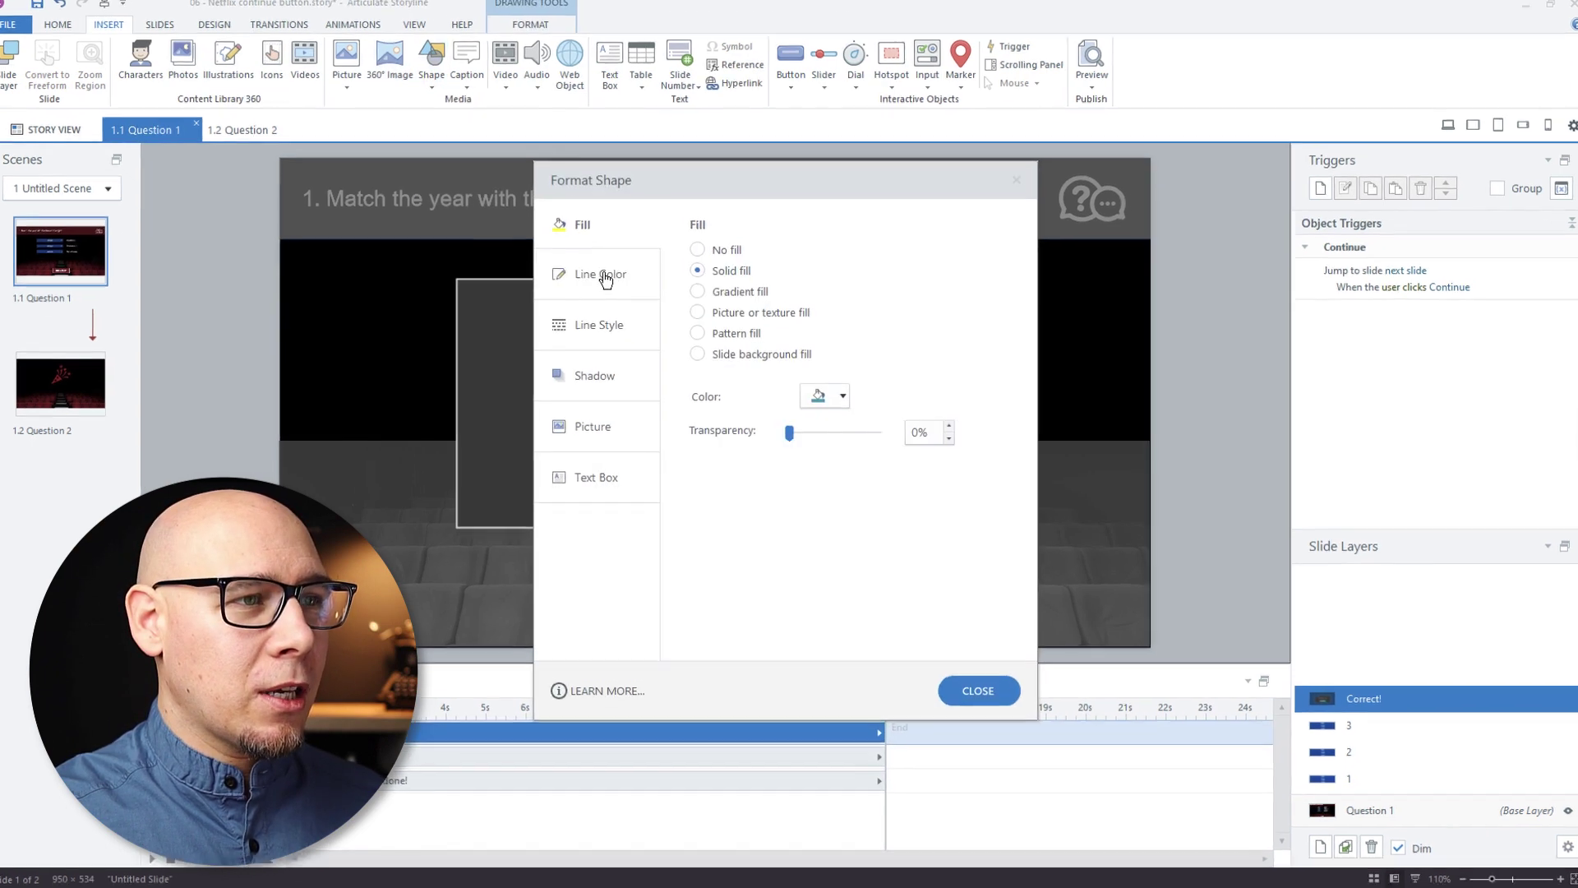
{"action": "left_click", "coordinate": [600, 273]}
{"action": "left_click", "coordinate": [682, 215]}
{"action": "left_click", "coordinate": [580, 195]}
{"action": "left_click_drag", "start_coordinate": [746, 141], "coordinate": [1174, 131]}
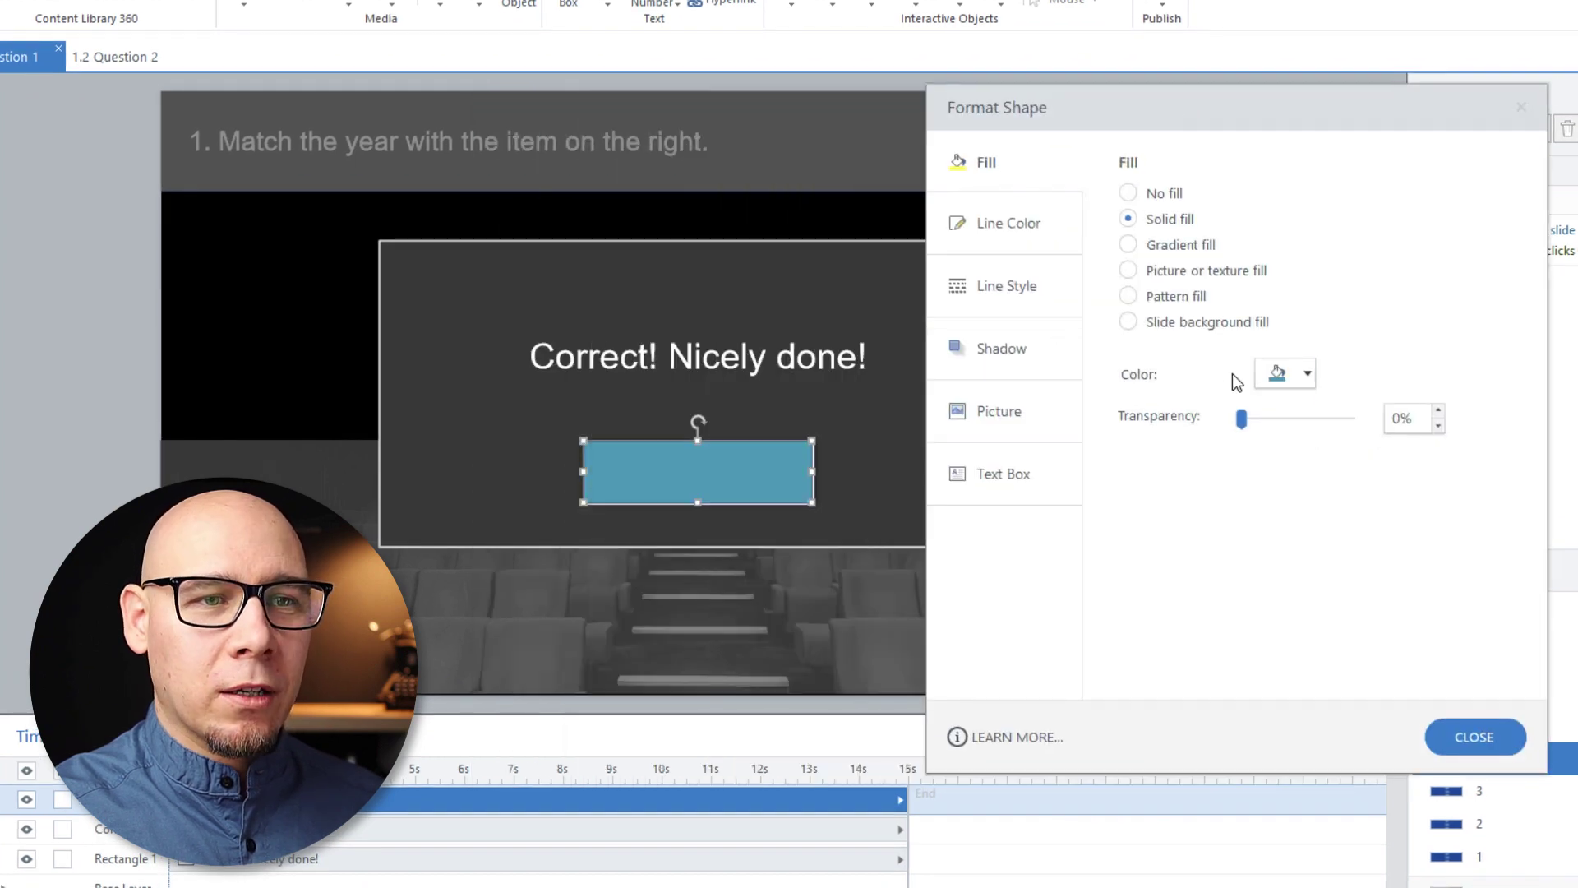
{"action": "left_click", "coordinate": [1279, 374]}
{"action": "left_click", "coordinate": [1266, 419]}
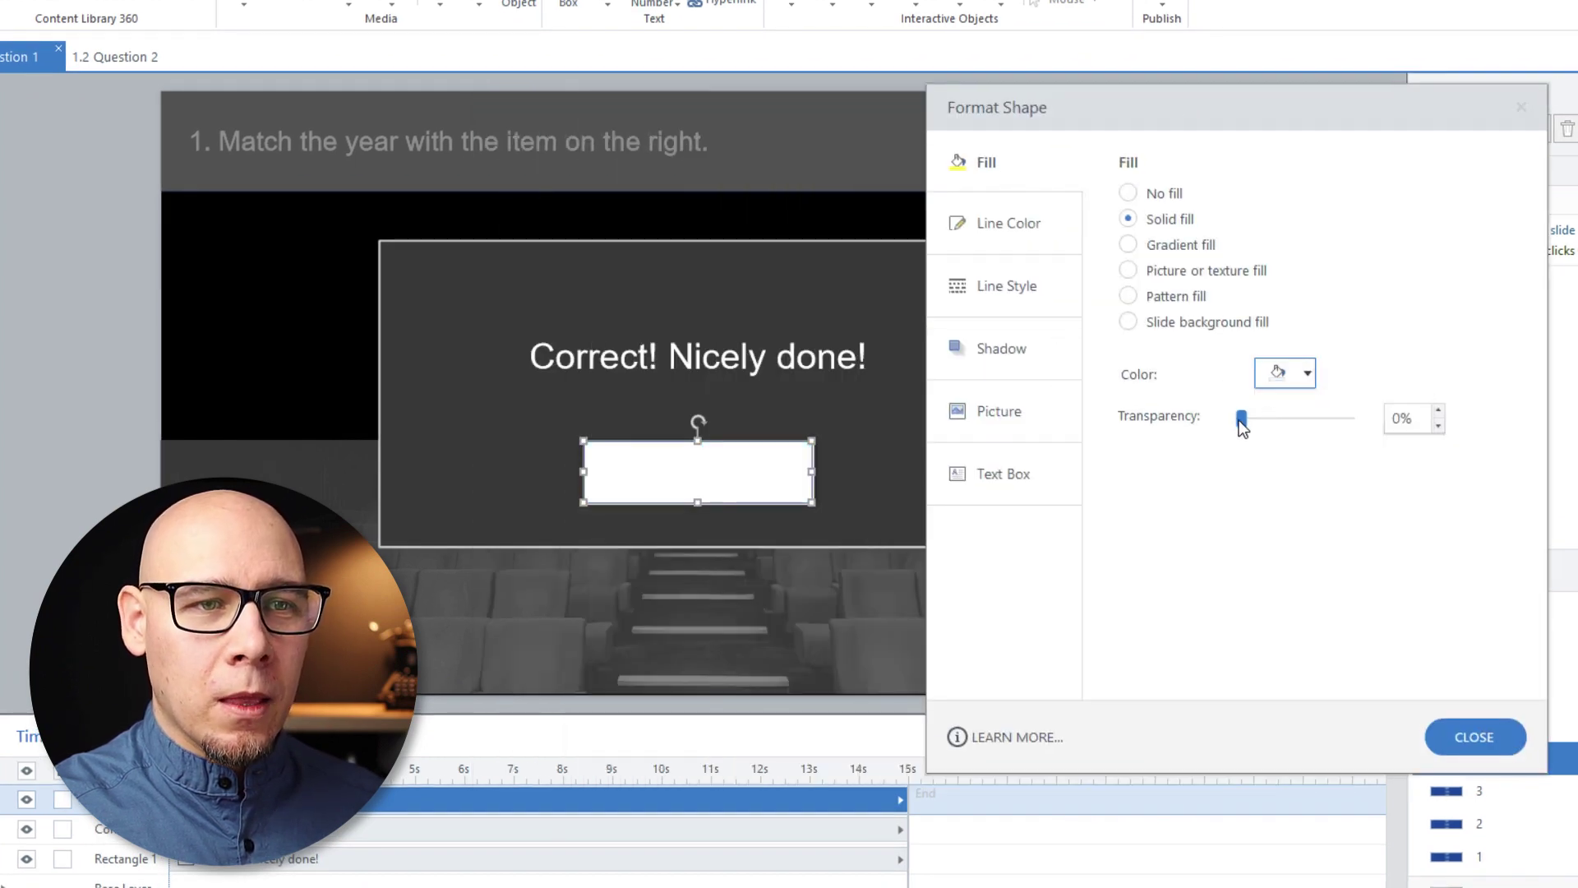
{"action": "left_click_drag", "start_coordinate": [1301, 418], "coordinate": [1308, 418]}
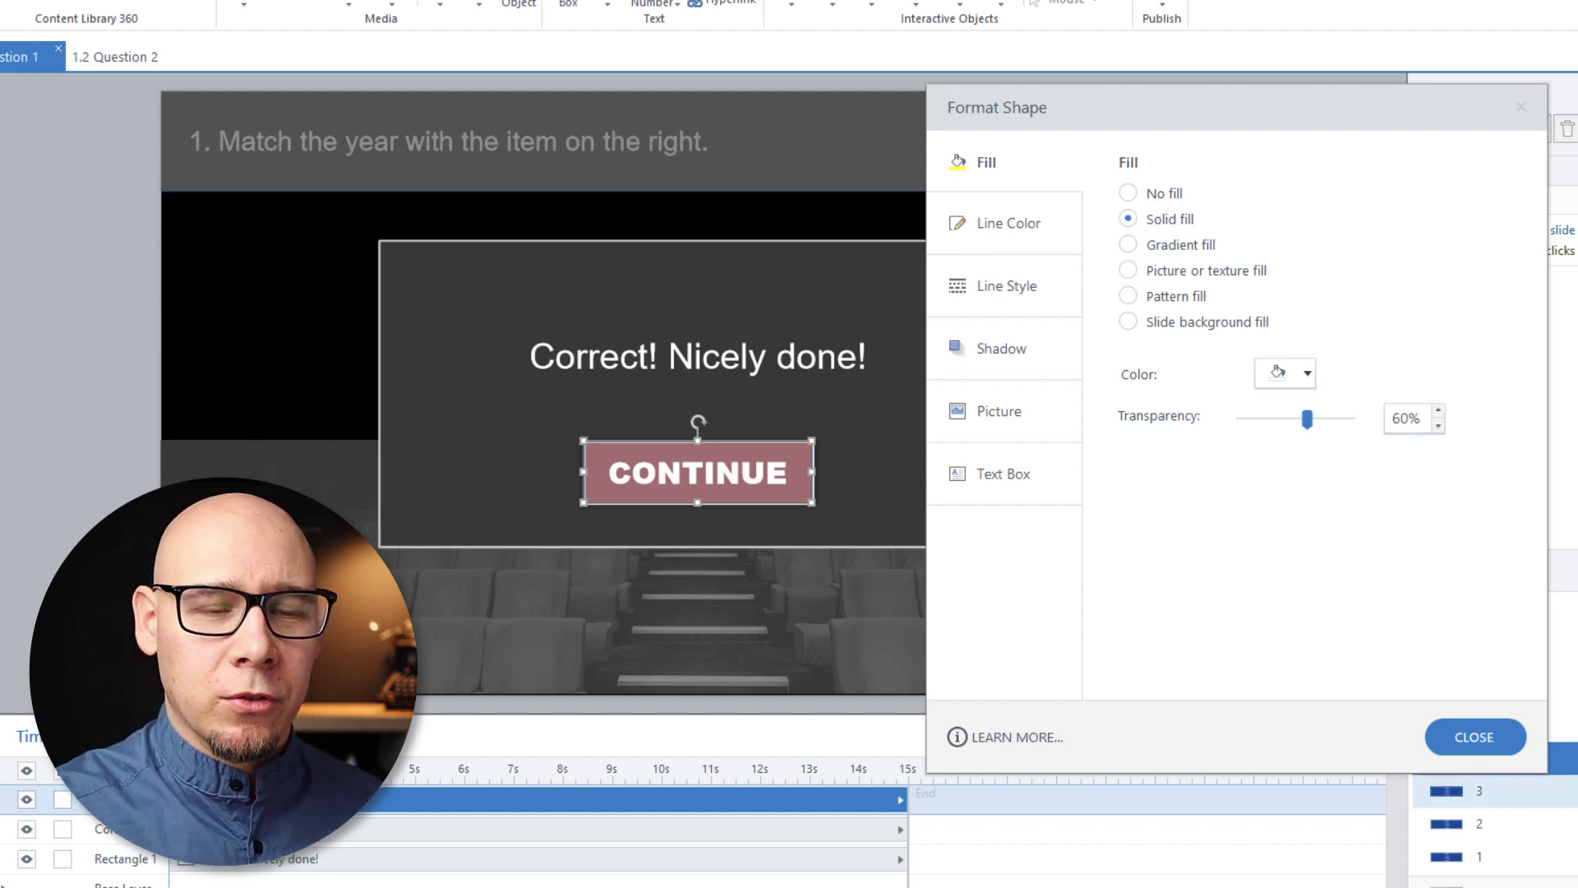
Step: Give the rectangle a 3-second Wipe entrance from the left, then preview the slide
{"action": "left_click", "coordinate": [1502, 732]}
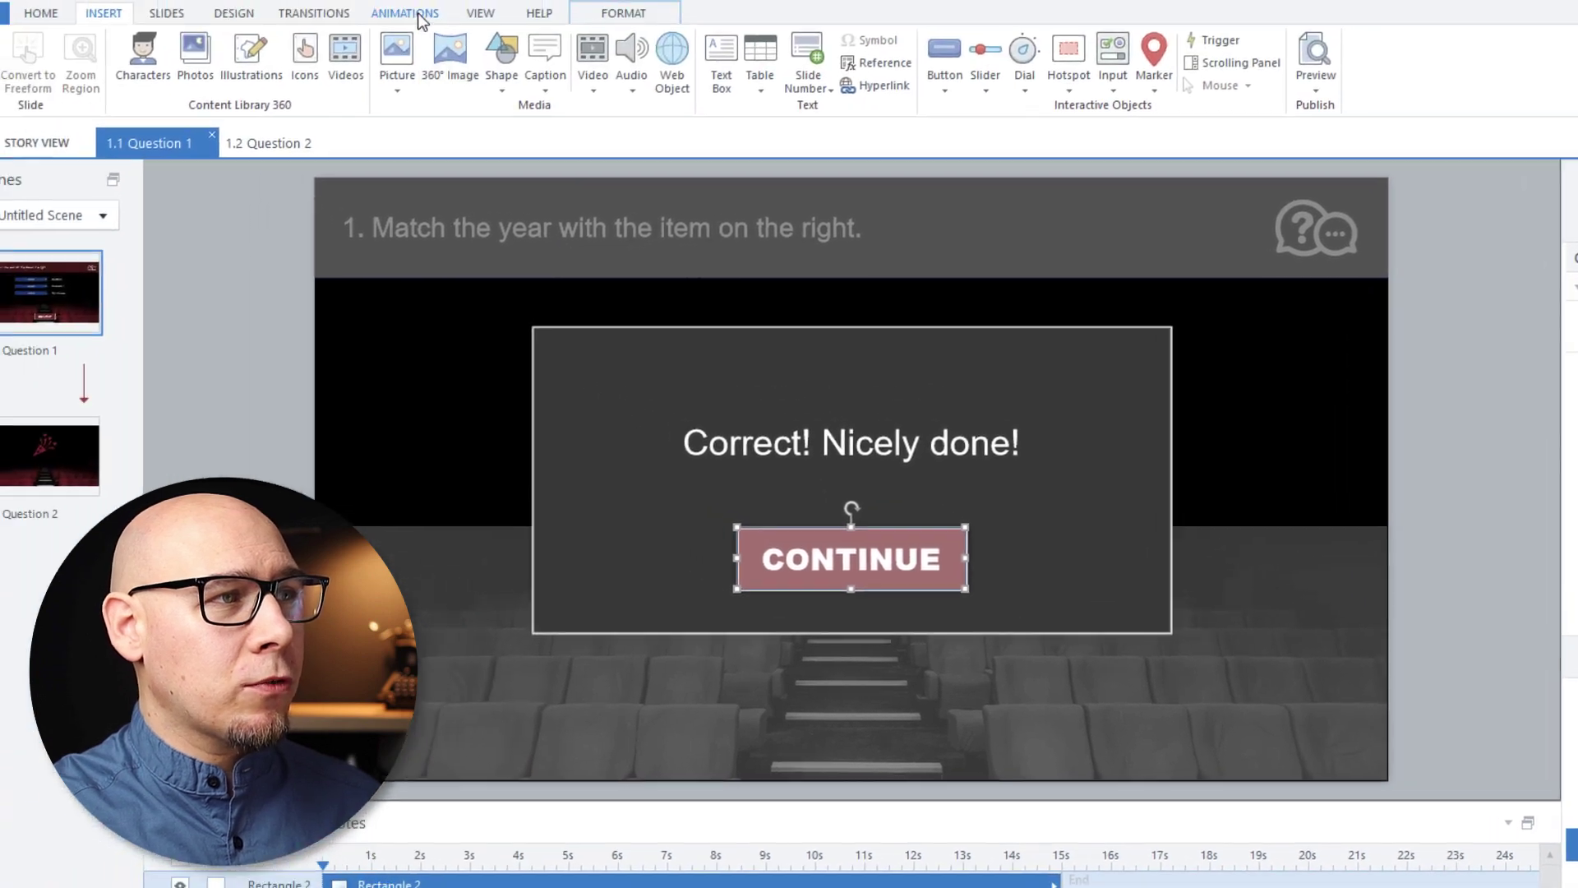
{"action": "left_click", "coordinate": [463, 40]}
{"action": "left_click", "coordinate": [93, 97]}
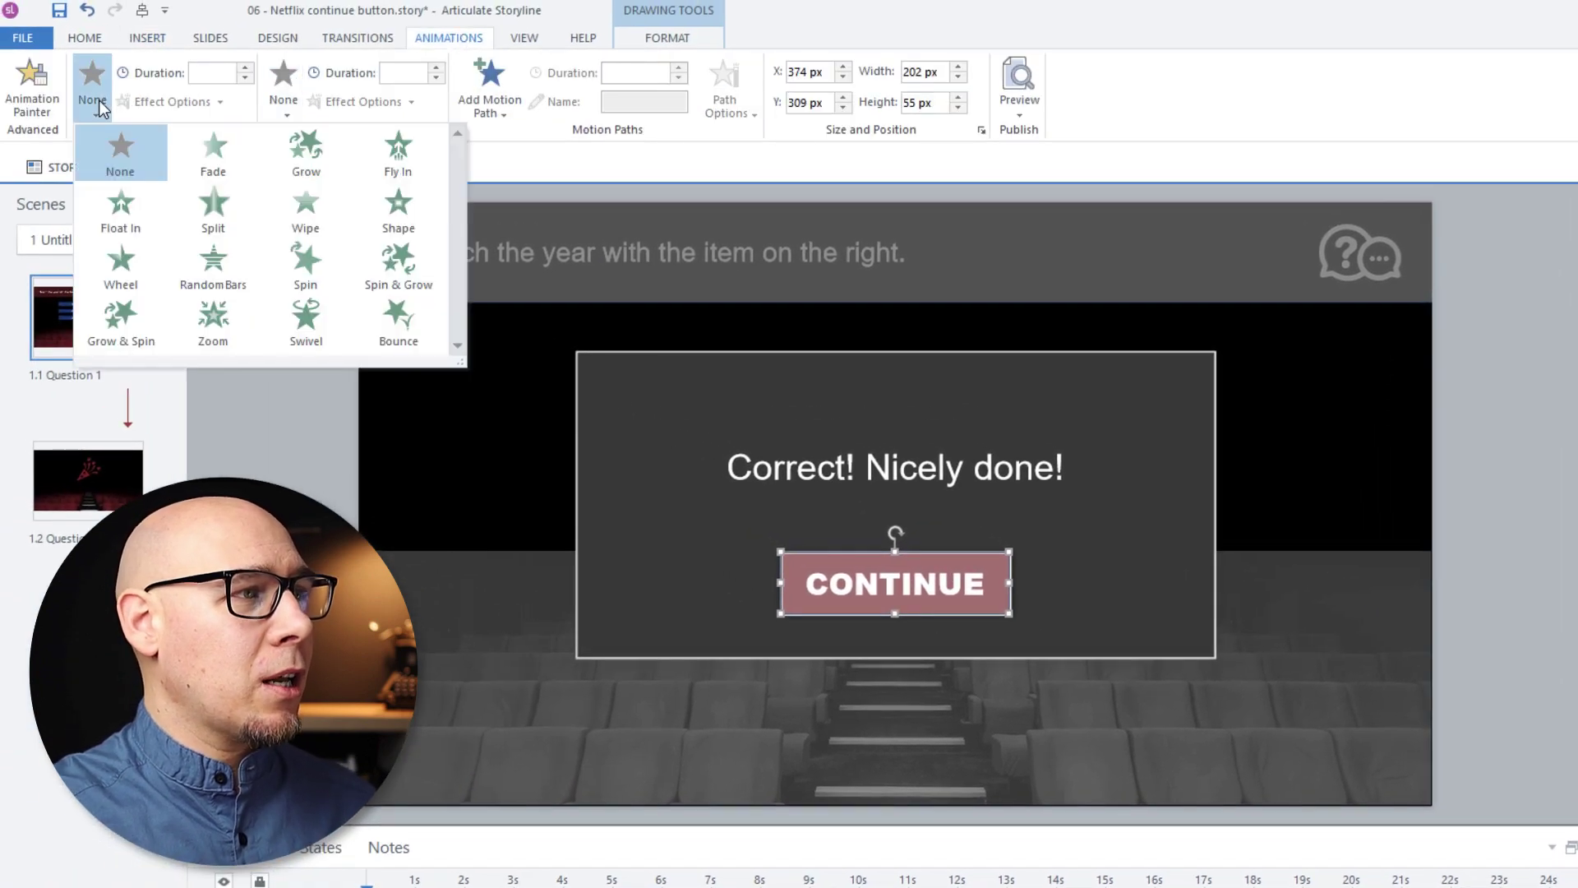
{"action": "left_click", "coordinate": [306, 207]}
{"action": "left_click", "coordinate": [197, 103]}
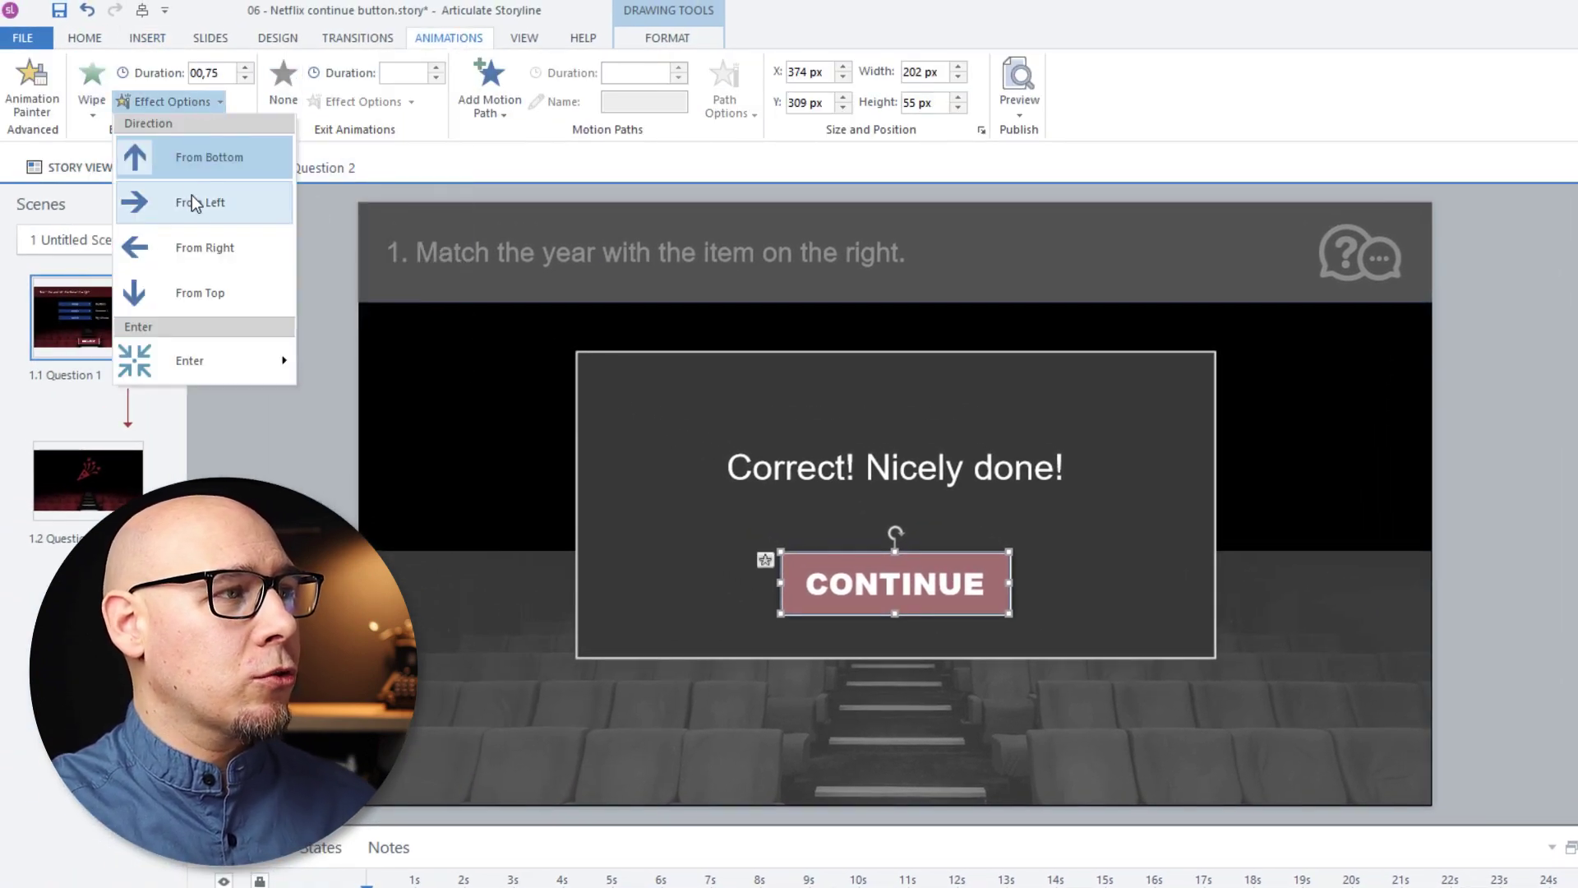
{"action": "left_click", "coordinate": [224, 210]}
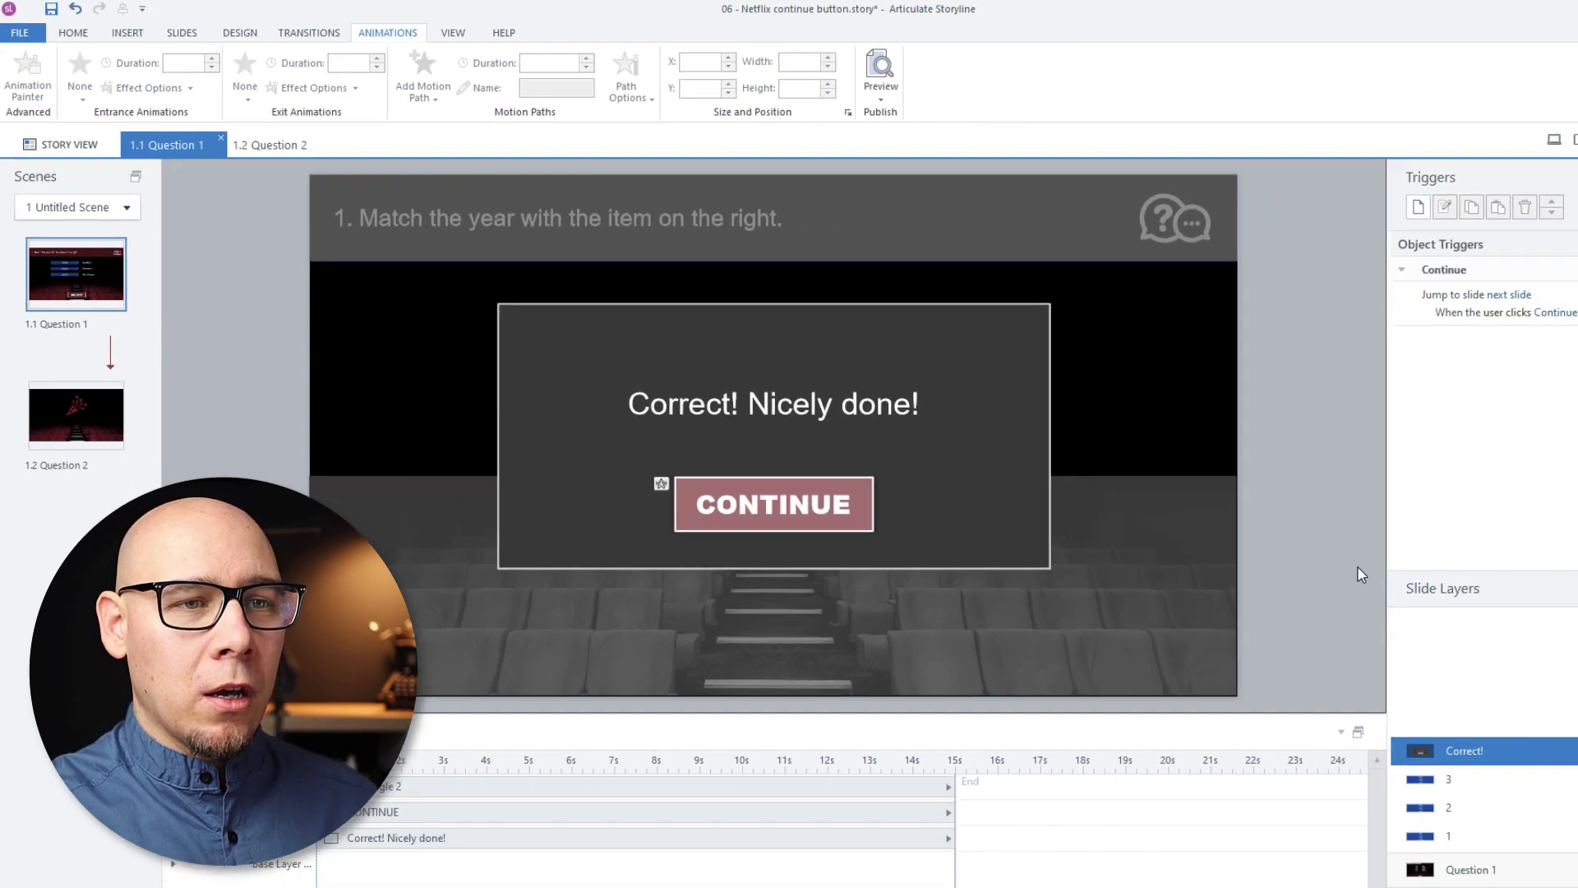
{"action": "left_click", "coordinate": [1507, 644]}
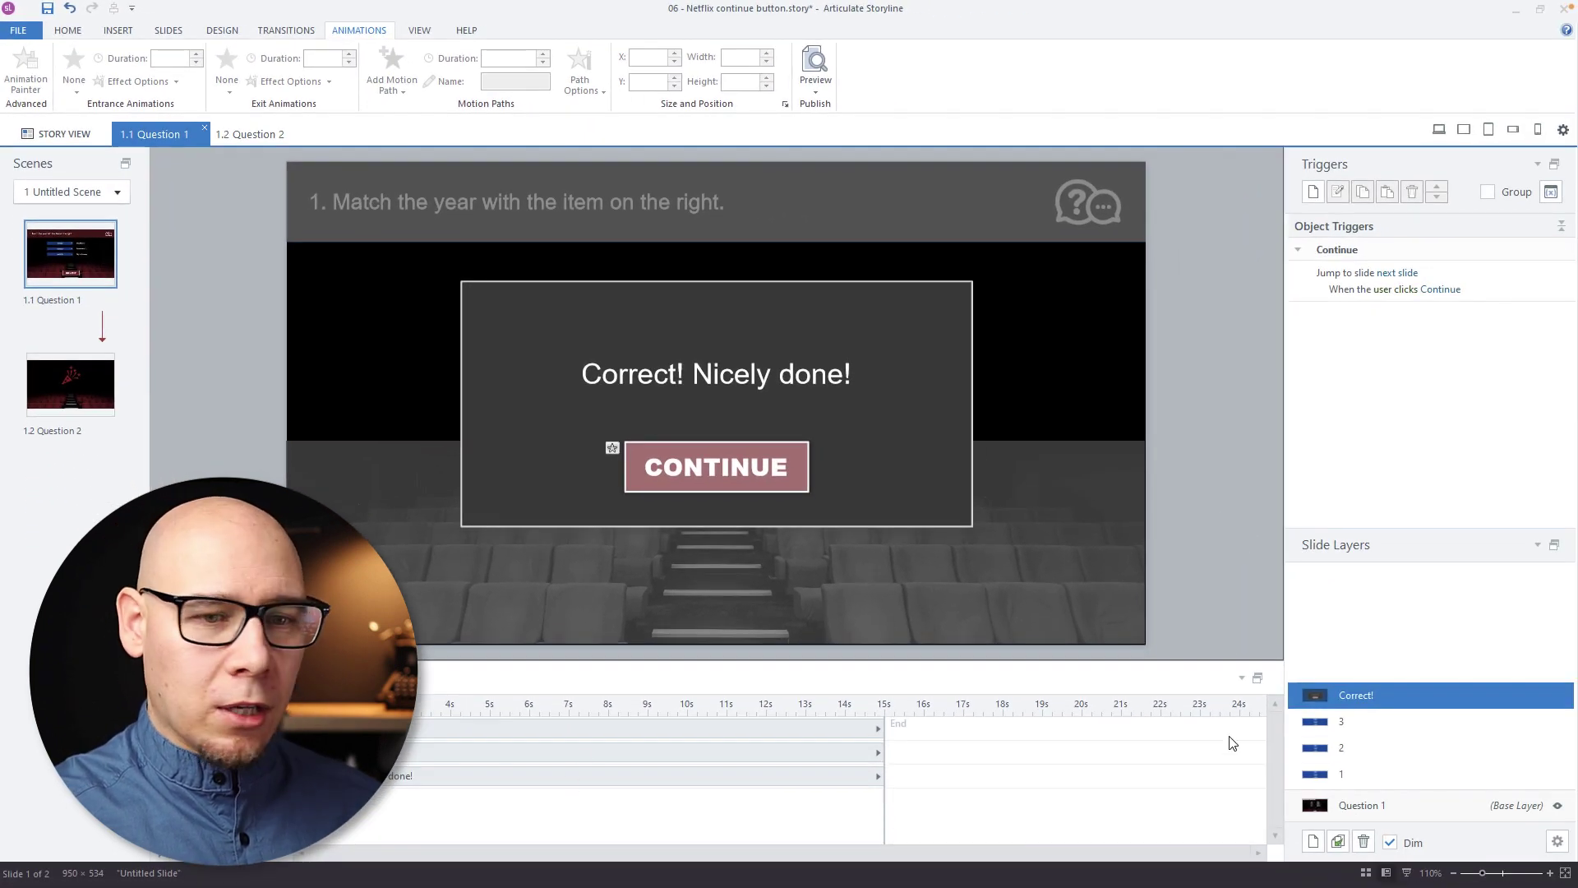
{"action": "key", "text": "F12"}
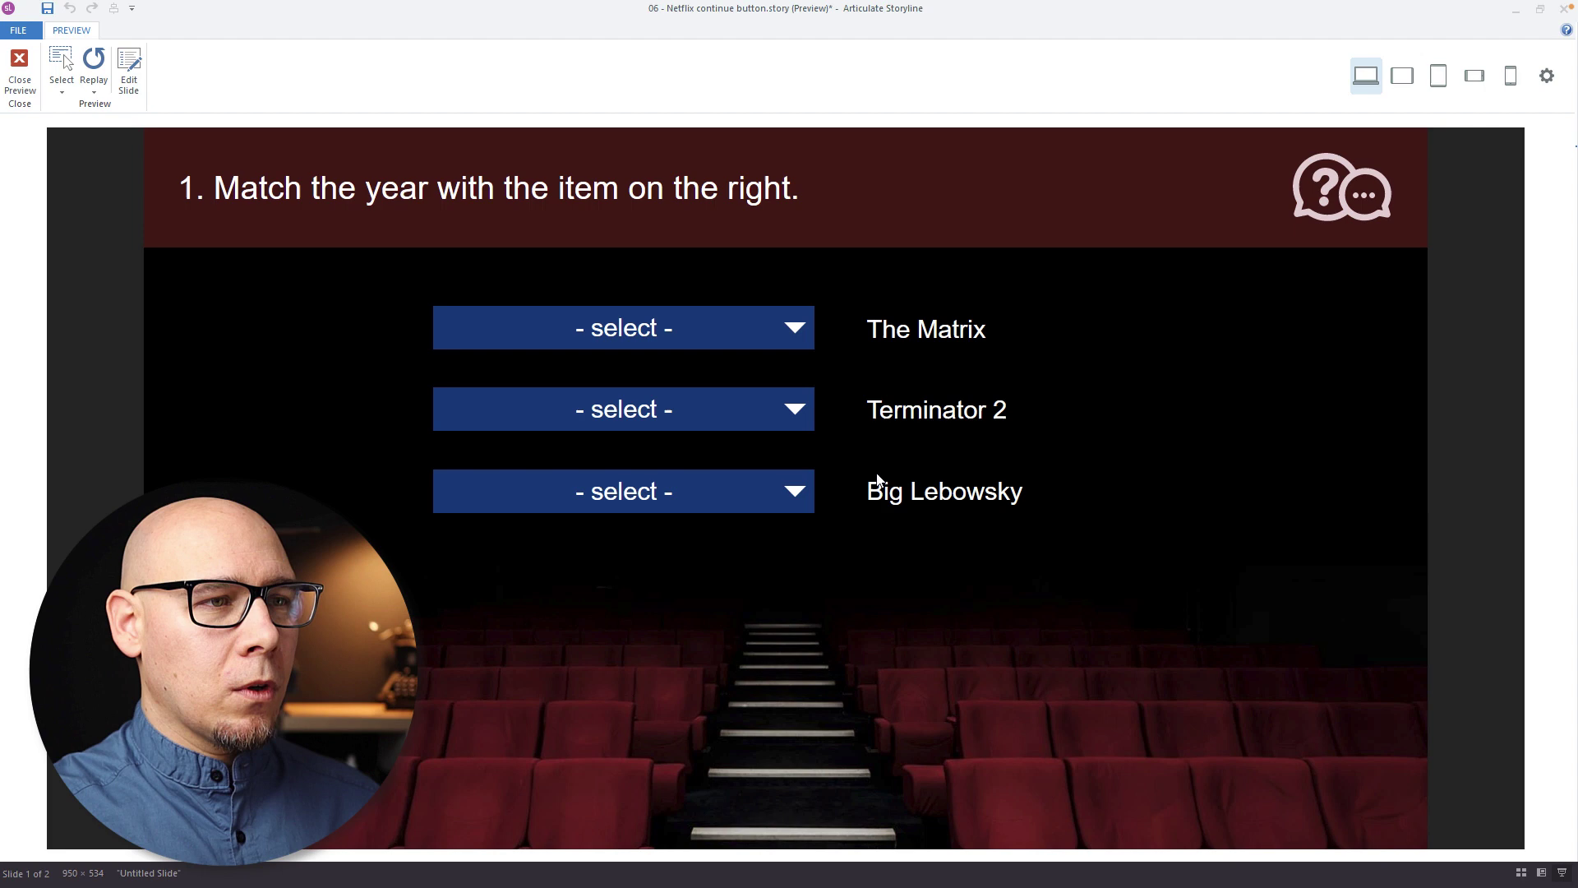
Step: Answer 1998 for all three films, submit to watch the CONTINUE wipe, then close the preview
{"action": "left_click", "coordinate": [772, 339]}
{"action": "left_click", "coordinate": [715, 366]}
{"action": "left_click", "coordinate": [695, 415]}
{"action": "left_click", "coordinate": [690, 450]}
{"action": "left_click", "coordinate": [703, 497]}
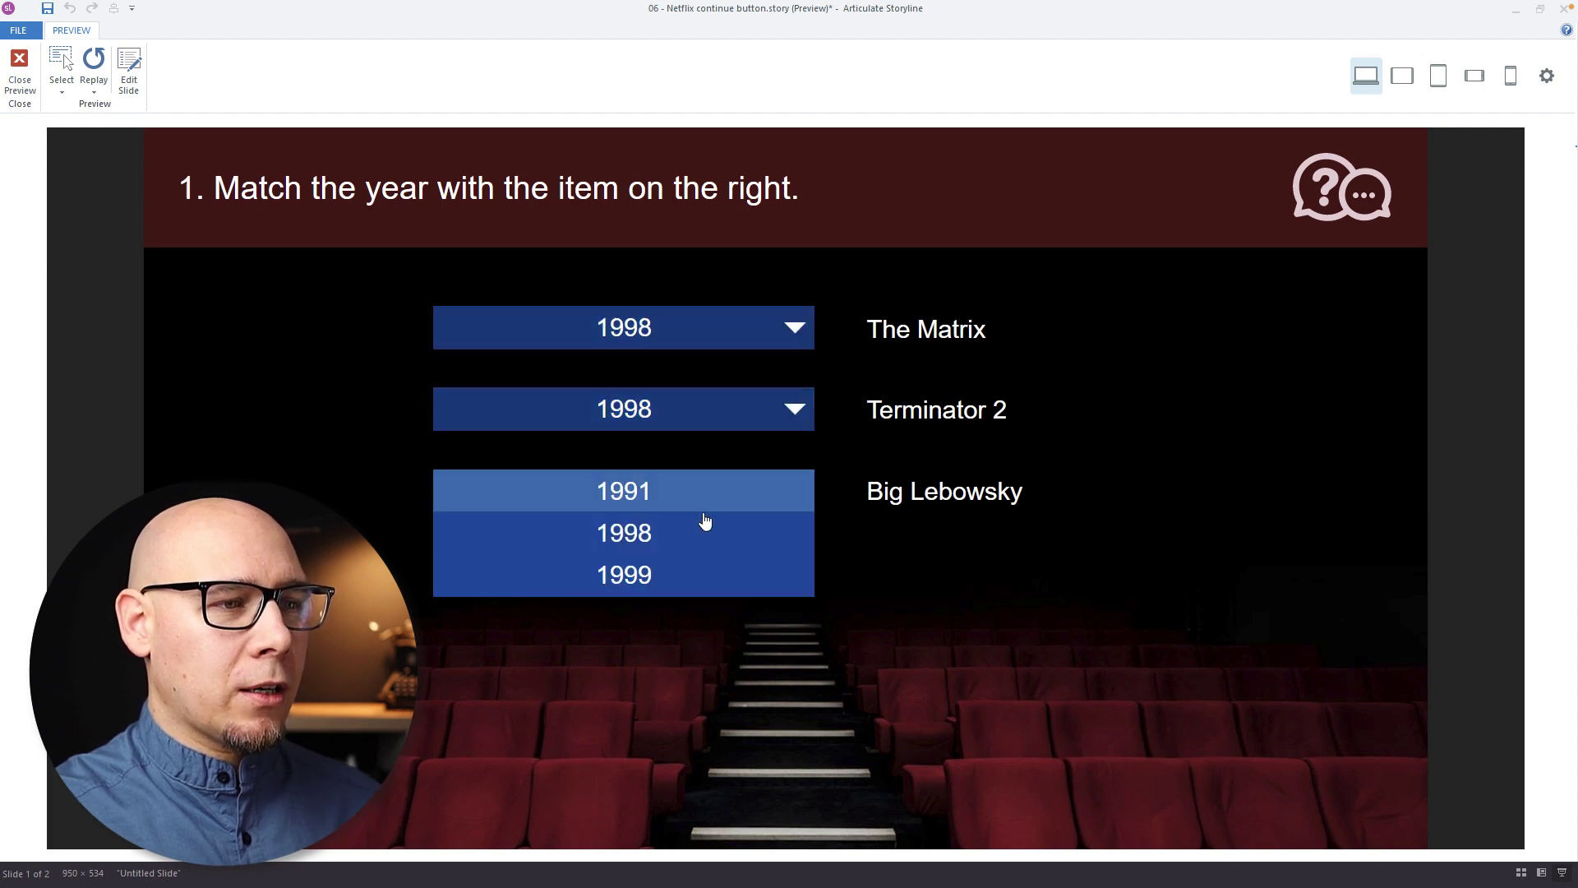
{"action": "left_click", "coordinate": [705, 520]}
{"action": "left_click", "coordinate": [831, 760]}
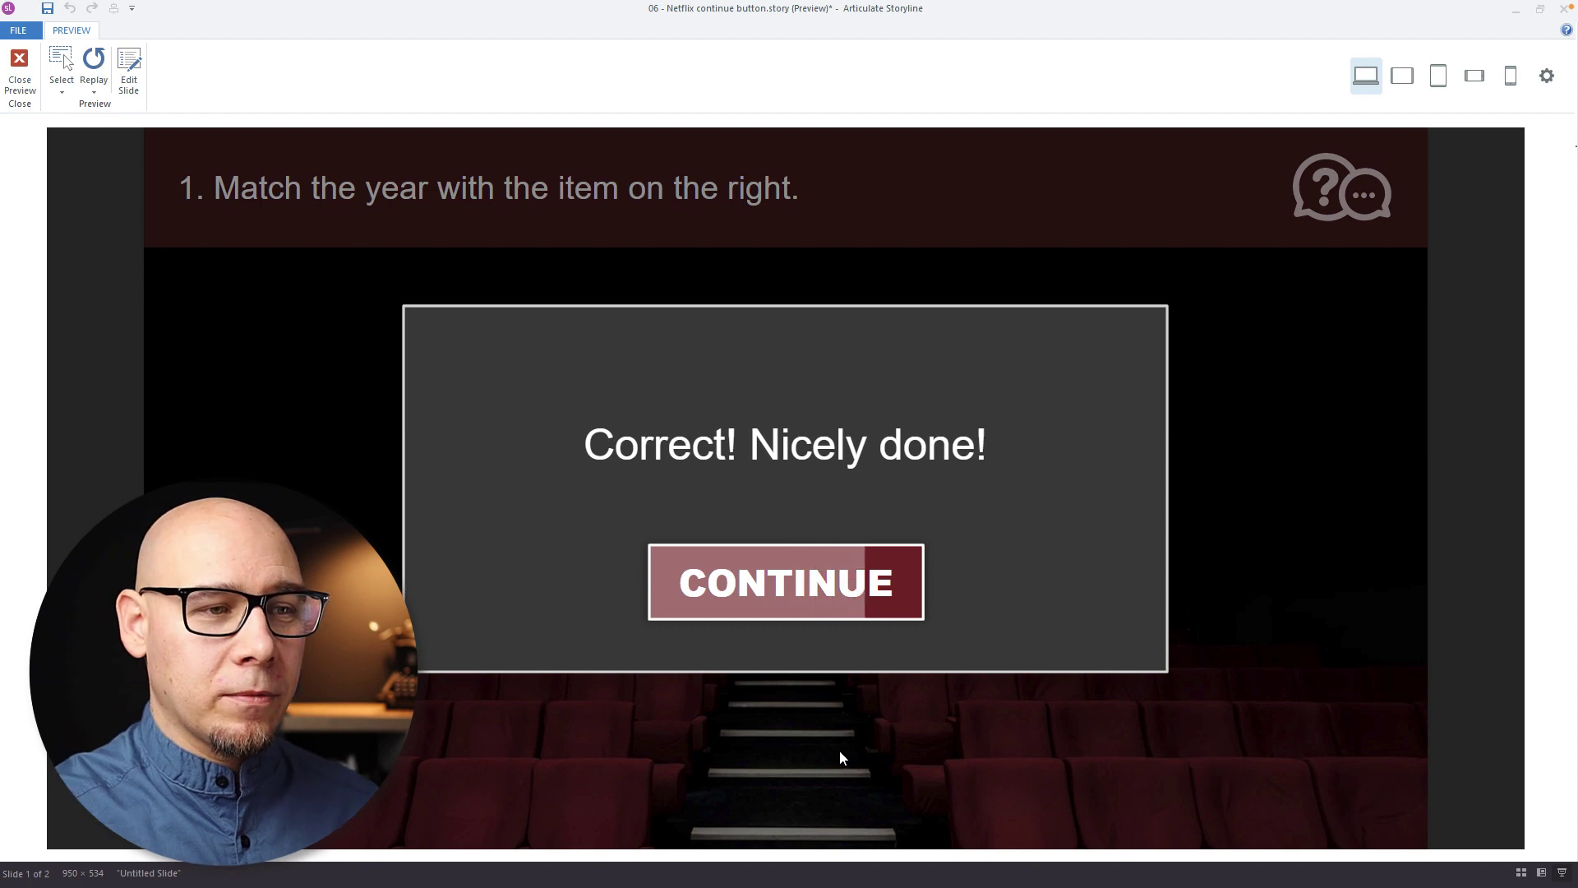
{"action": "left_click", "coordinate": [20, 73]}
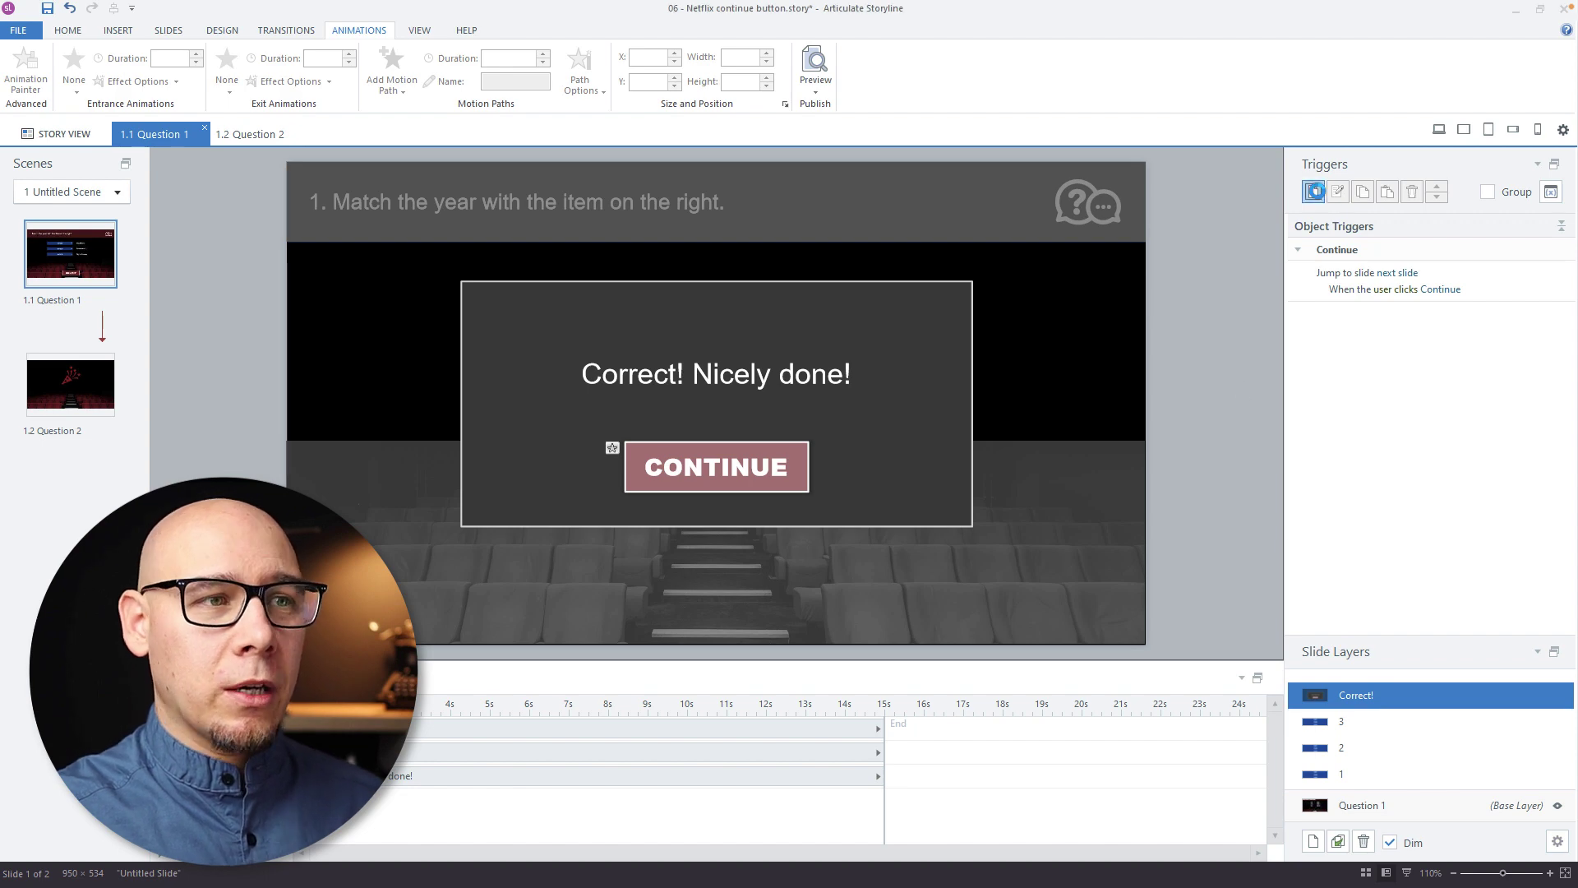
Step: Add a trigger that jumps to the next slide when Rectangle 2's Entrance animation completes
{"action": "left_click", "coordinate": [1314, 191]}
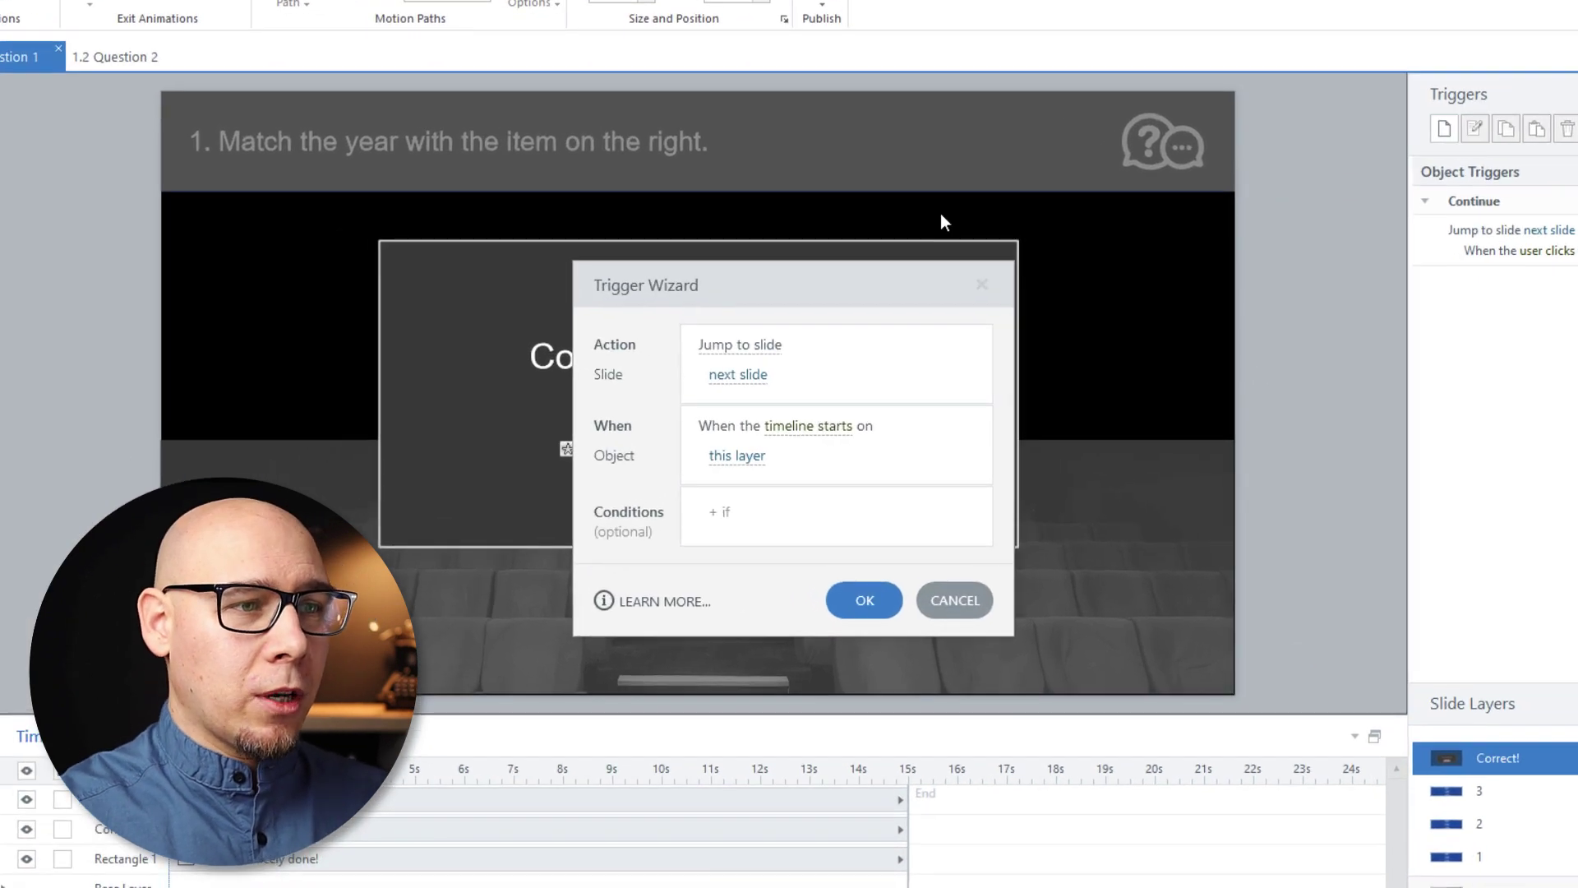
{"action": "left_click", "coordinate": [807, 428]}
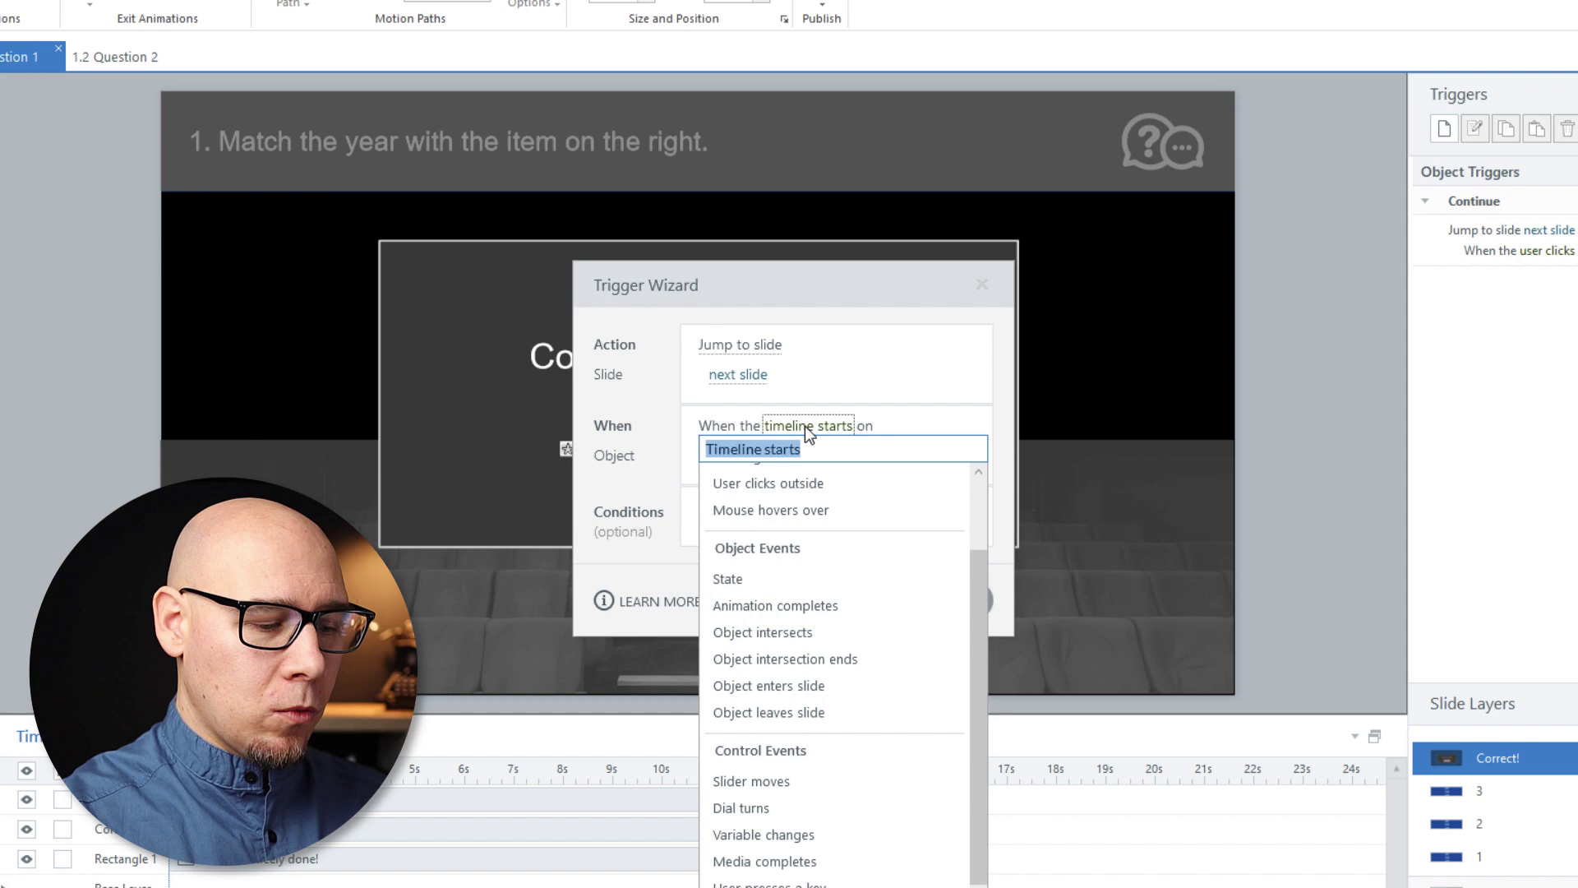
{"action": "type", "text": "anim"}
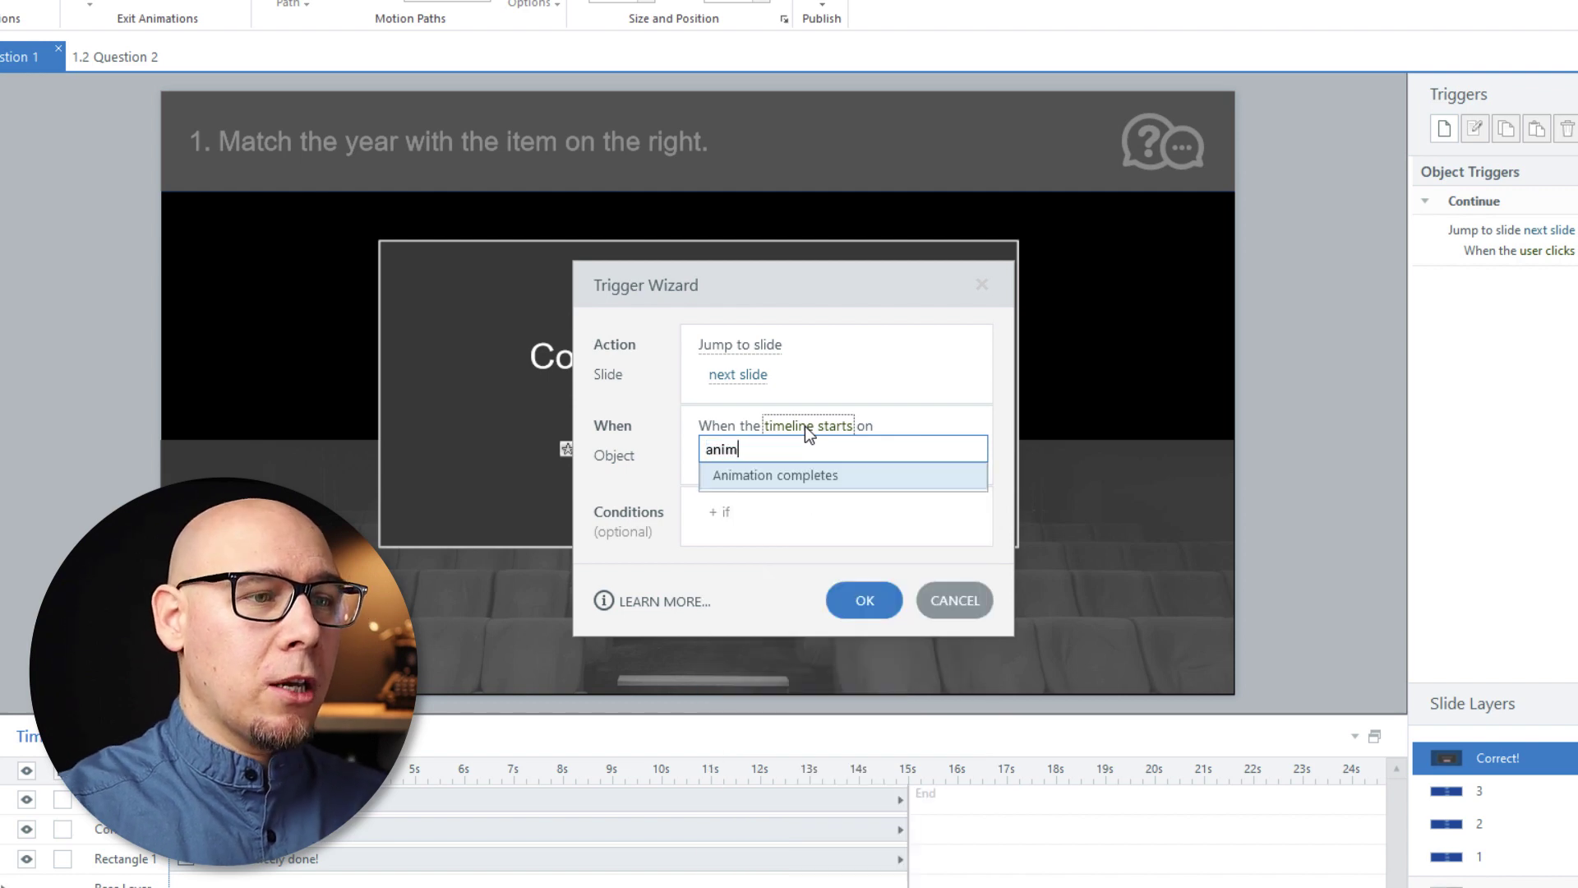
{"action": "left_click", "coordinate": [804, 485]}
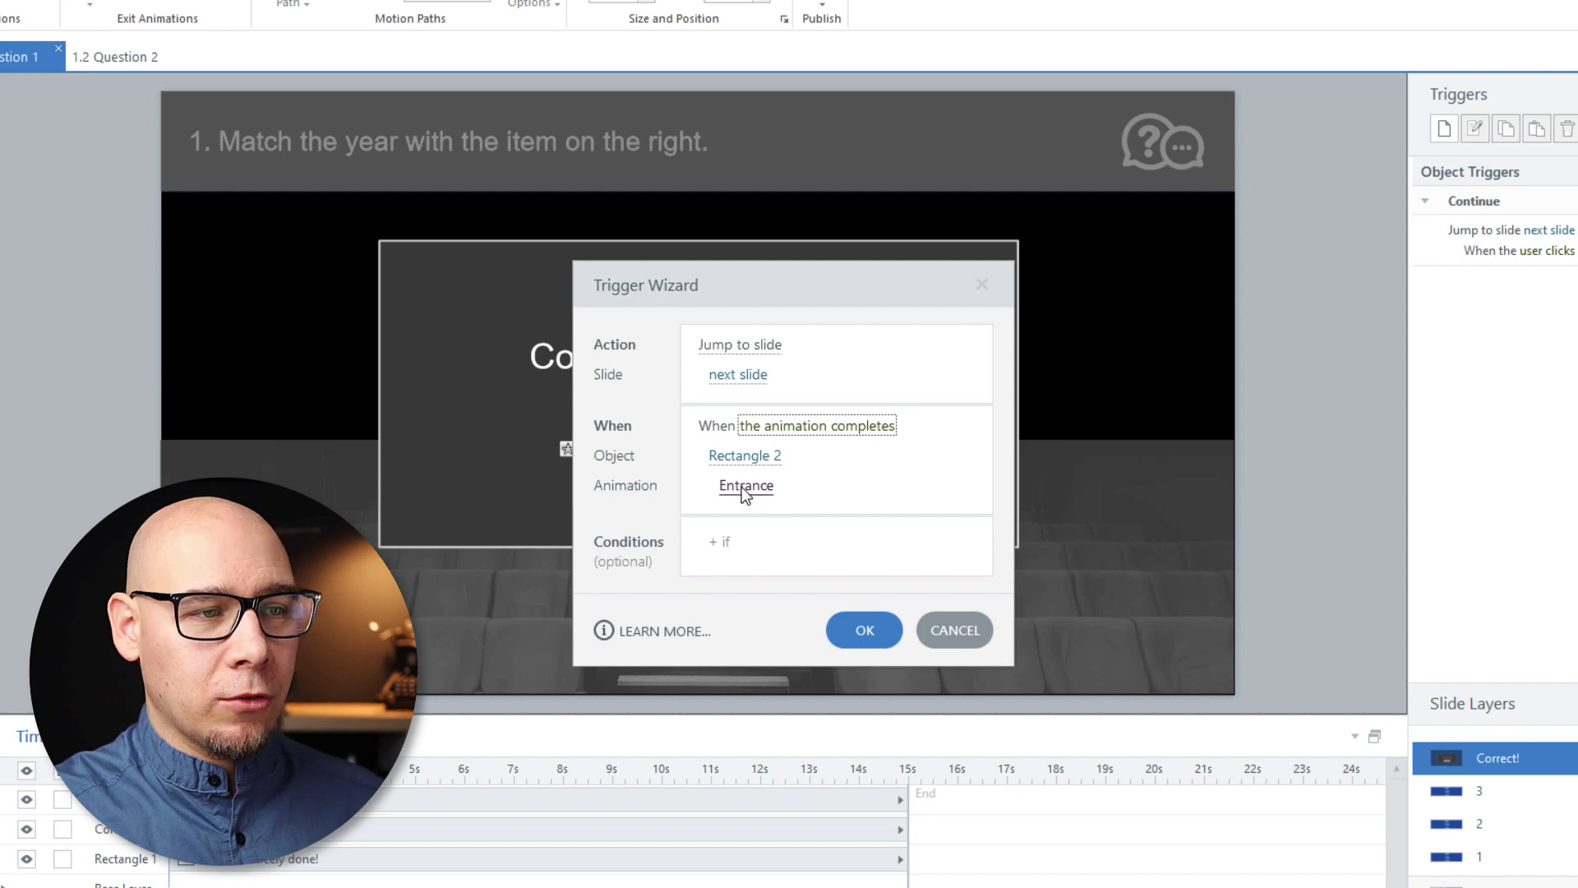
{"action": "left_click", "coordinate": [870, 625]}
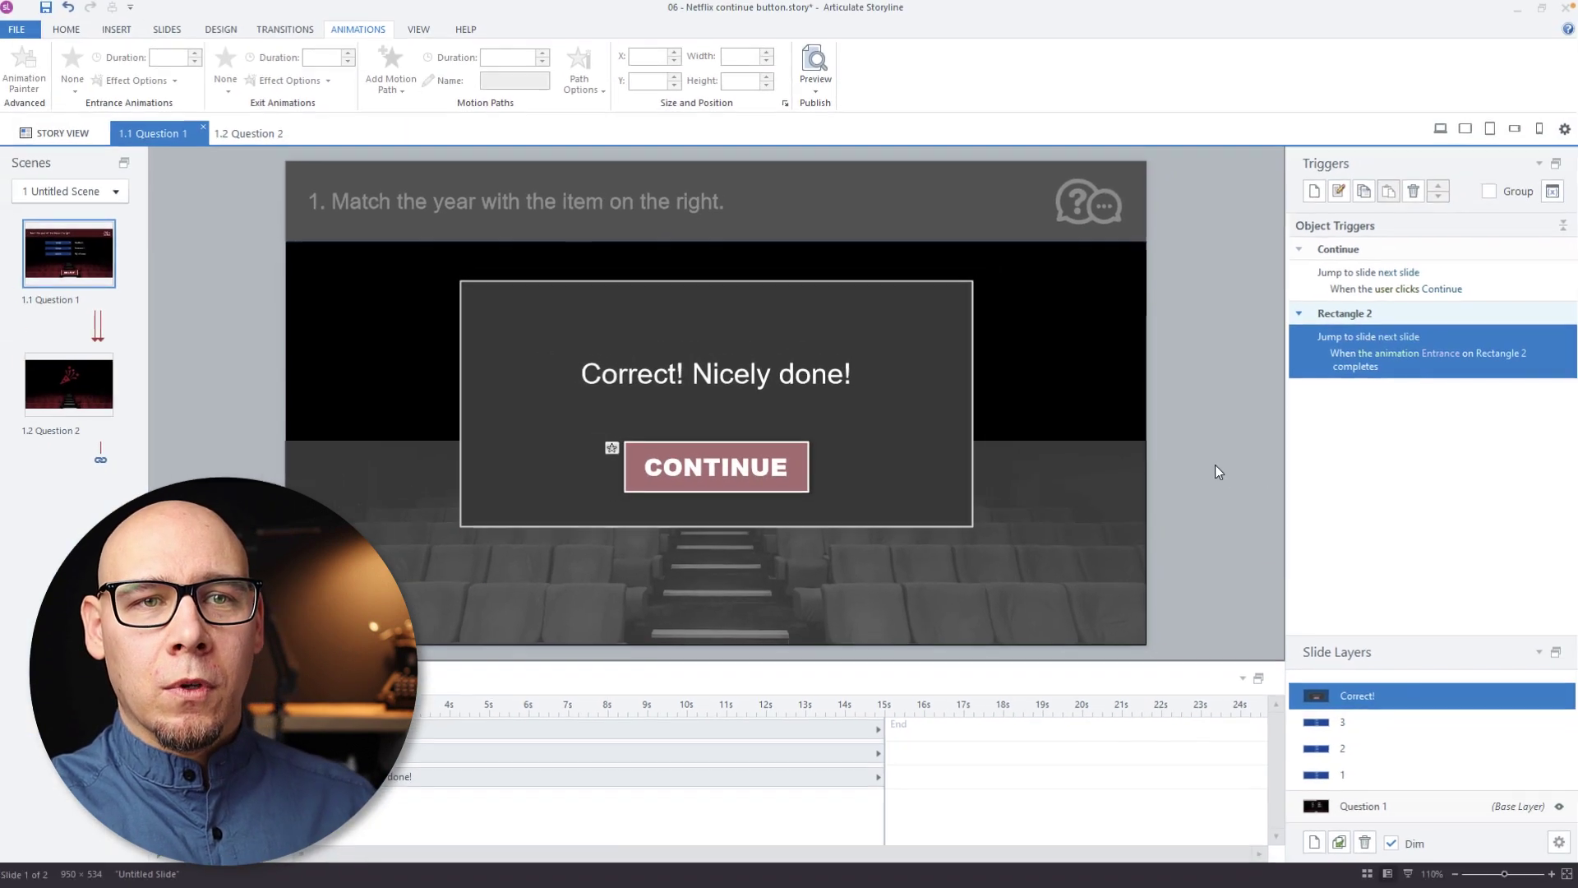
Step: Preview again, answer 1998 for Terminator 2 and Big Lebowsky, submit, and dismiss the link notice
{"action": "key", "text": "F12"}
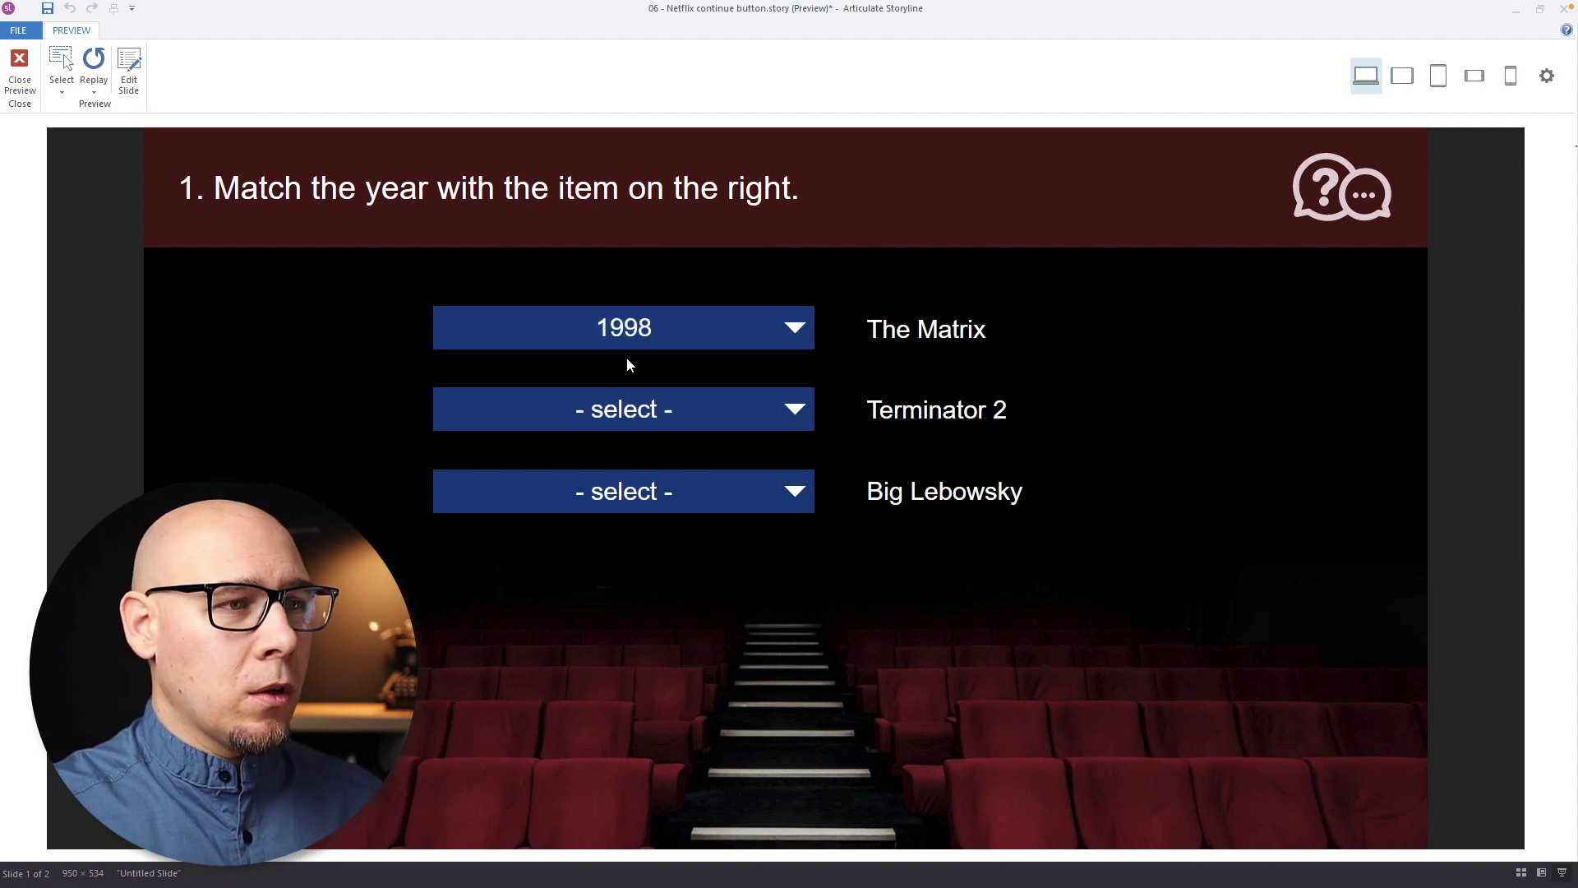
{"action": "left_click", "coordinate": [633, 411]}
{"action": "left_click", "coordinate": [638, 452]}
{"action": "left_click", "coordinate": [649, 491]}
{"action": "left_click", "coordinate": [666, 530]}
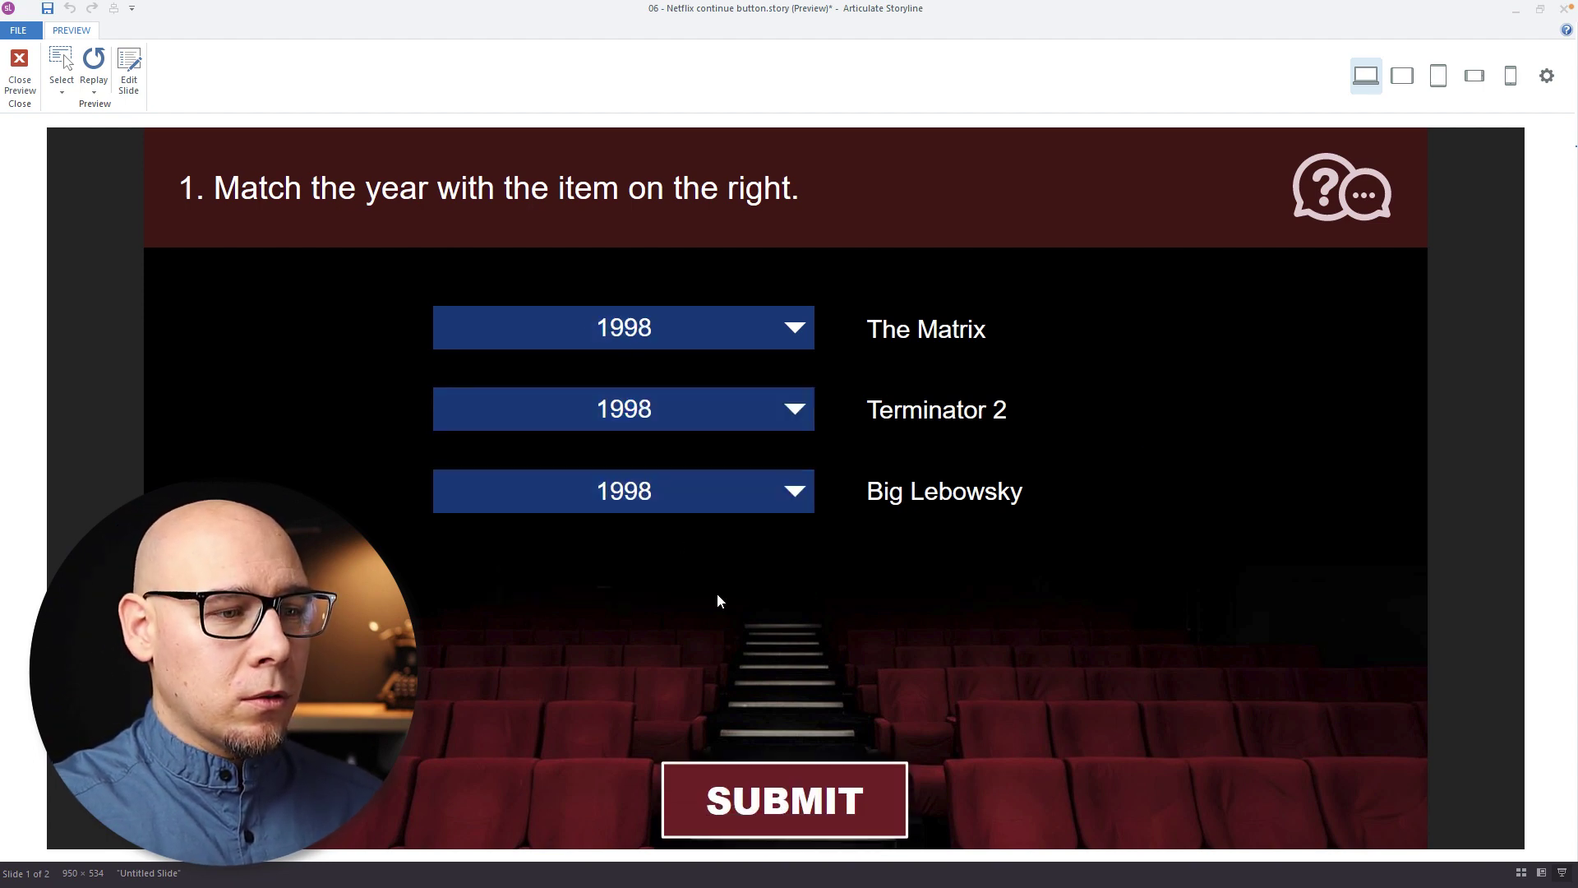
{"action": "left_click", "coordinate": [782, 771]}
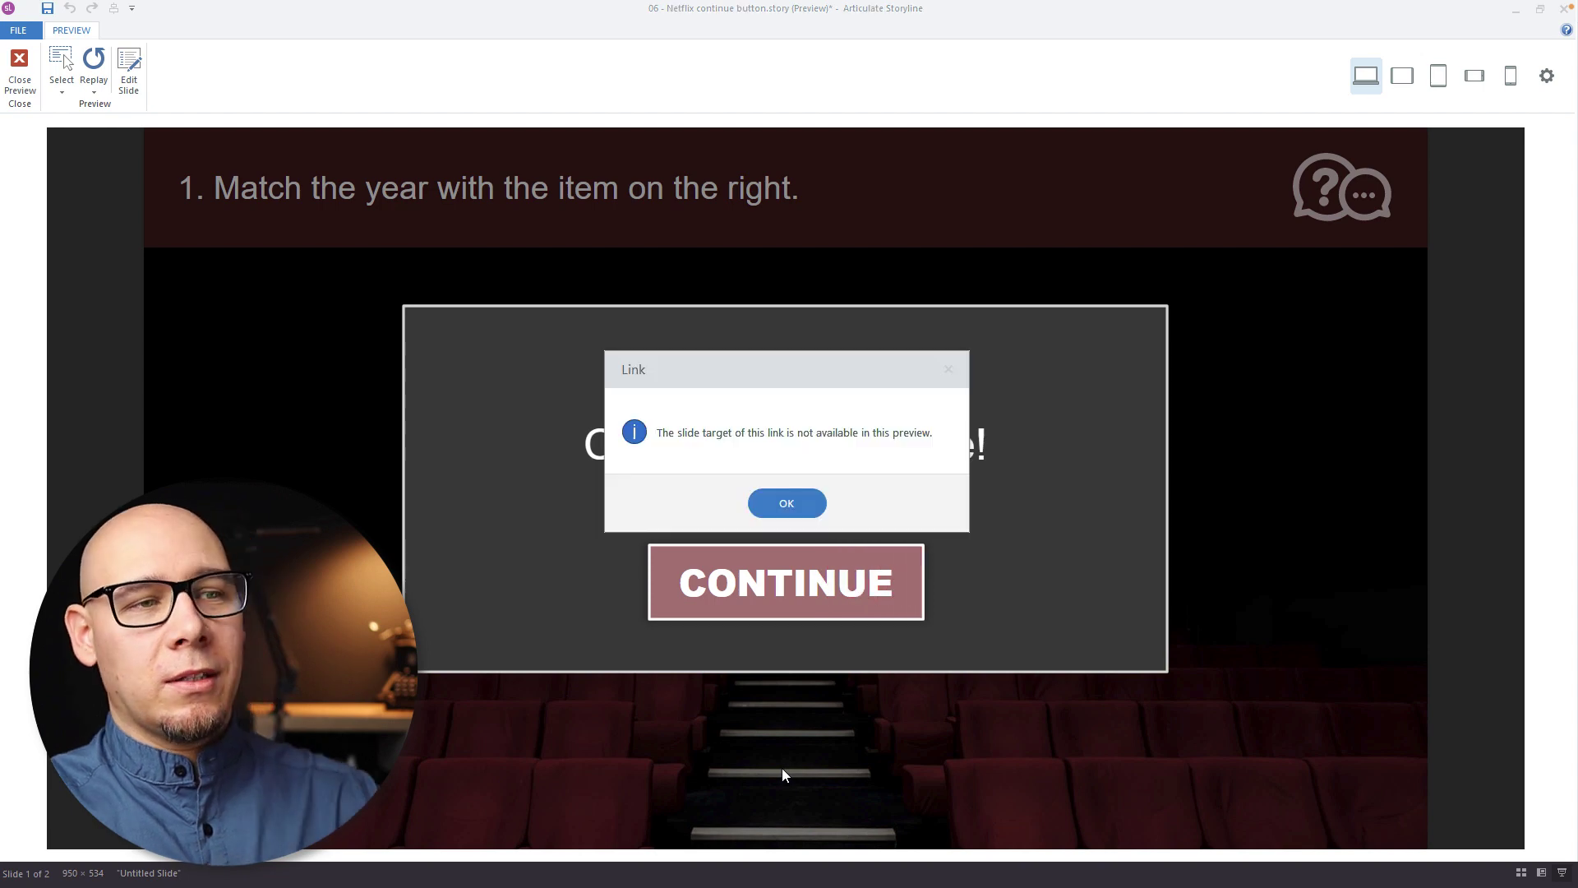
{"action": "left_click", "coordinate": [803, 510]}
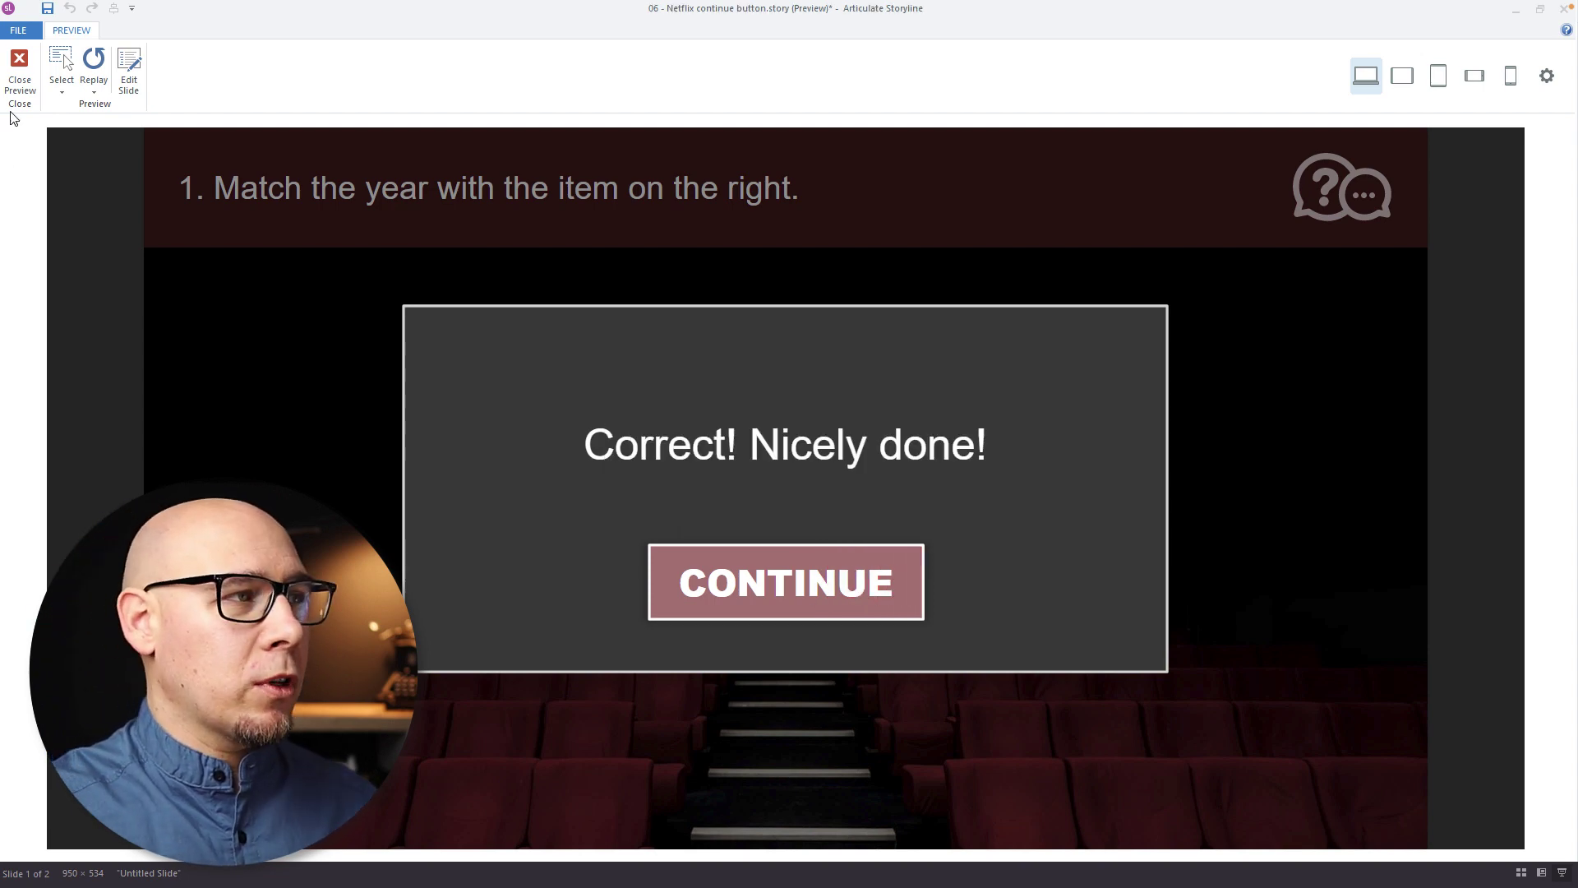
Step: Close the preview and start a Change state trigger targeting Rectangle 2
{"action": "left_click", "coordinate": [20, 72]}
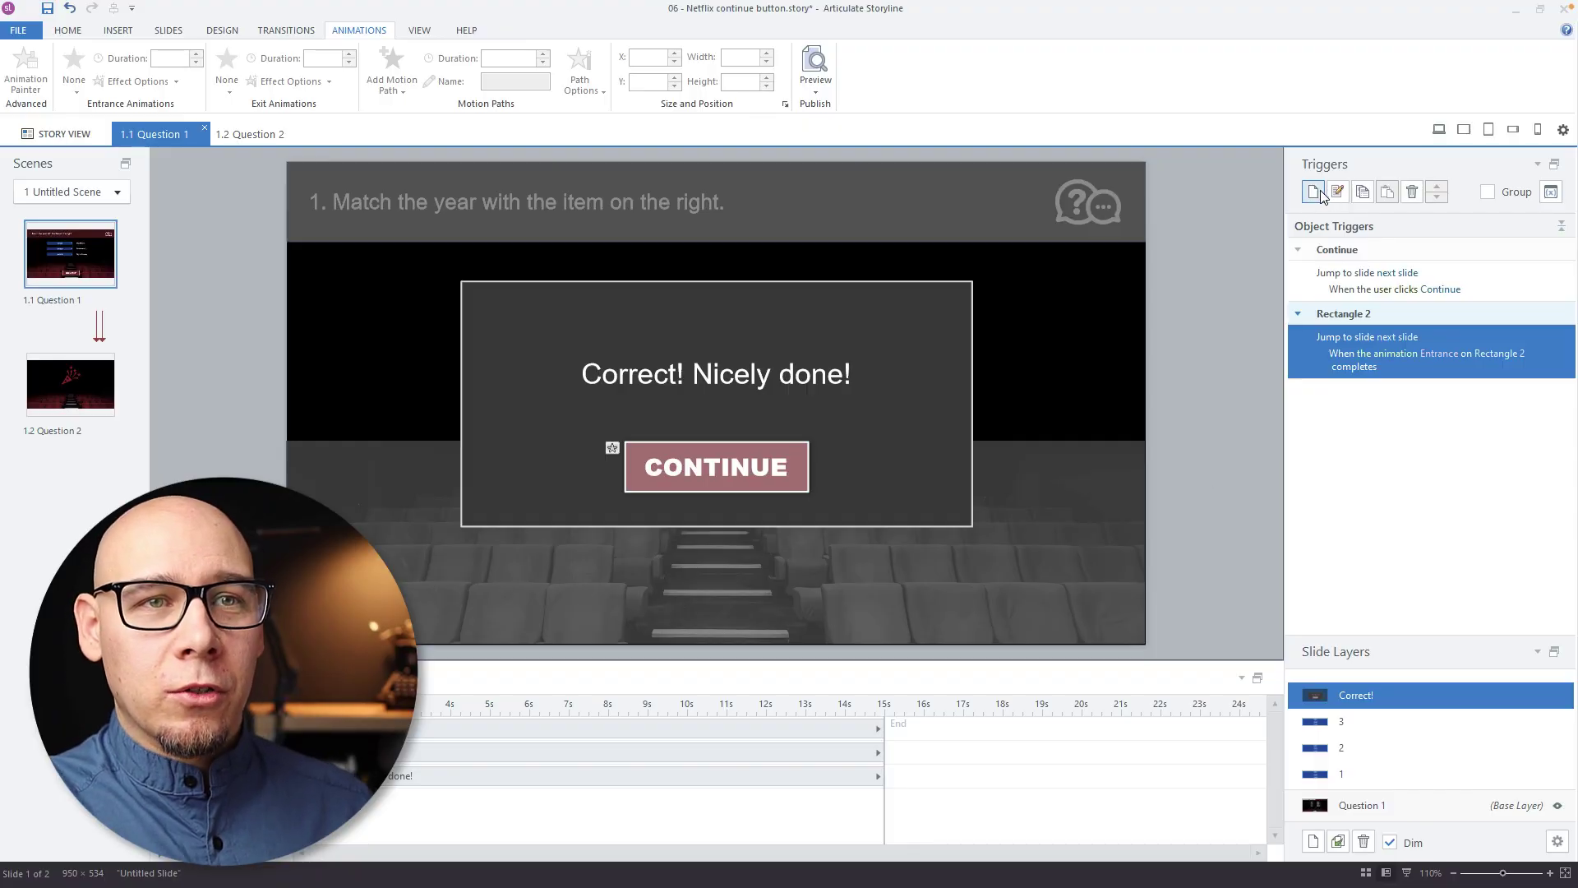
{"action": "left_click", "coordinate": [1314, 192]}
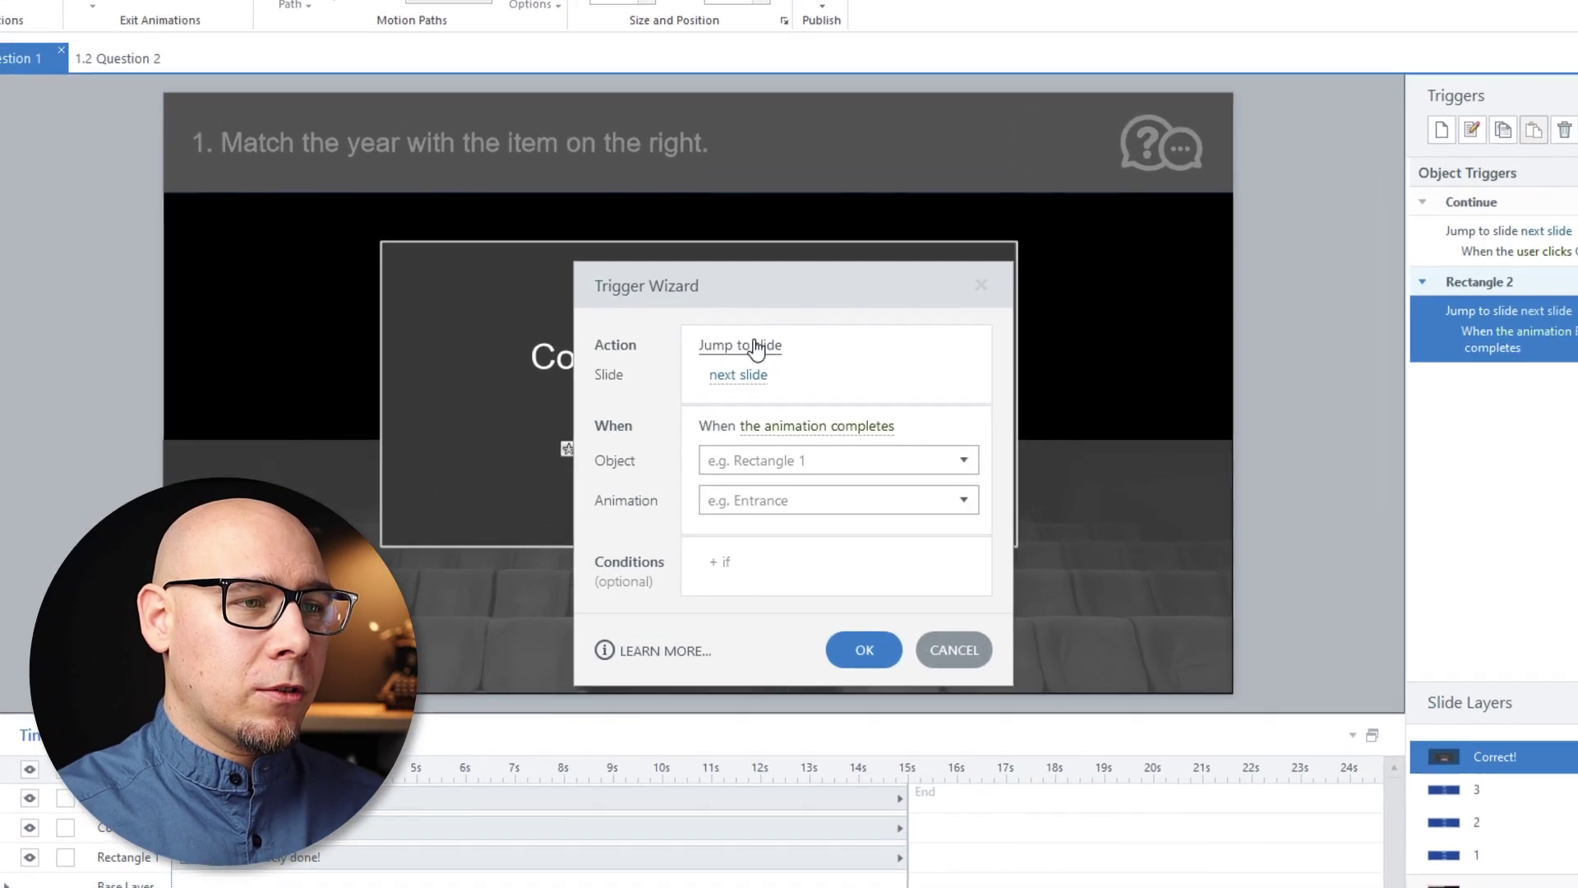
{"action": "left_click", "coordinate": [763, 365]}
{"action": "type", "text": "change"}
{"action": "key", "text": "Return"}
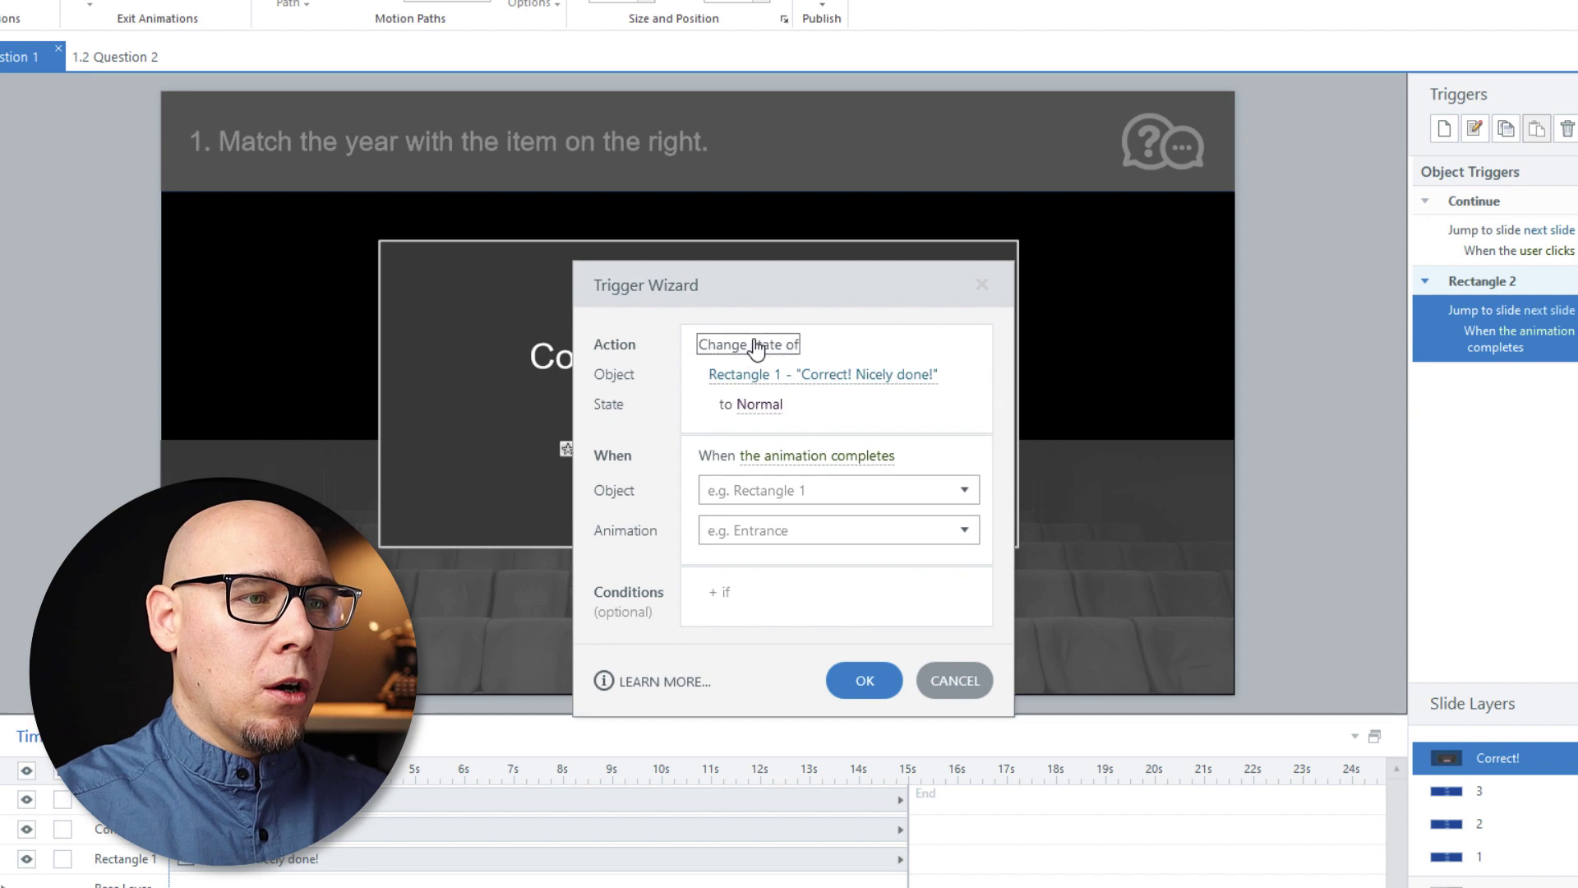
{"action": "left_click", "coordinate": [810, 371]}
{"action": "left_click", "coordinate": [788, 551]}
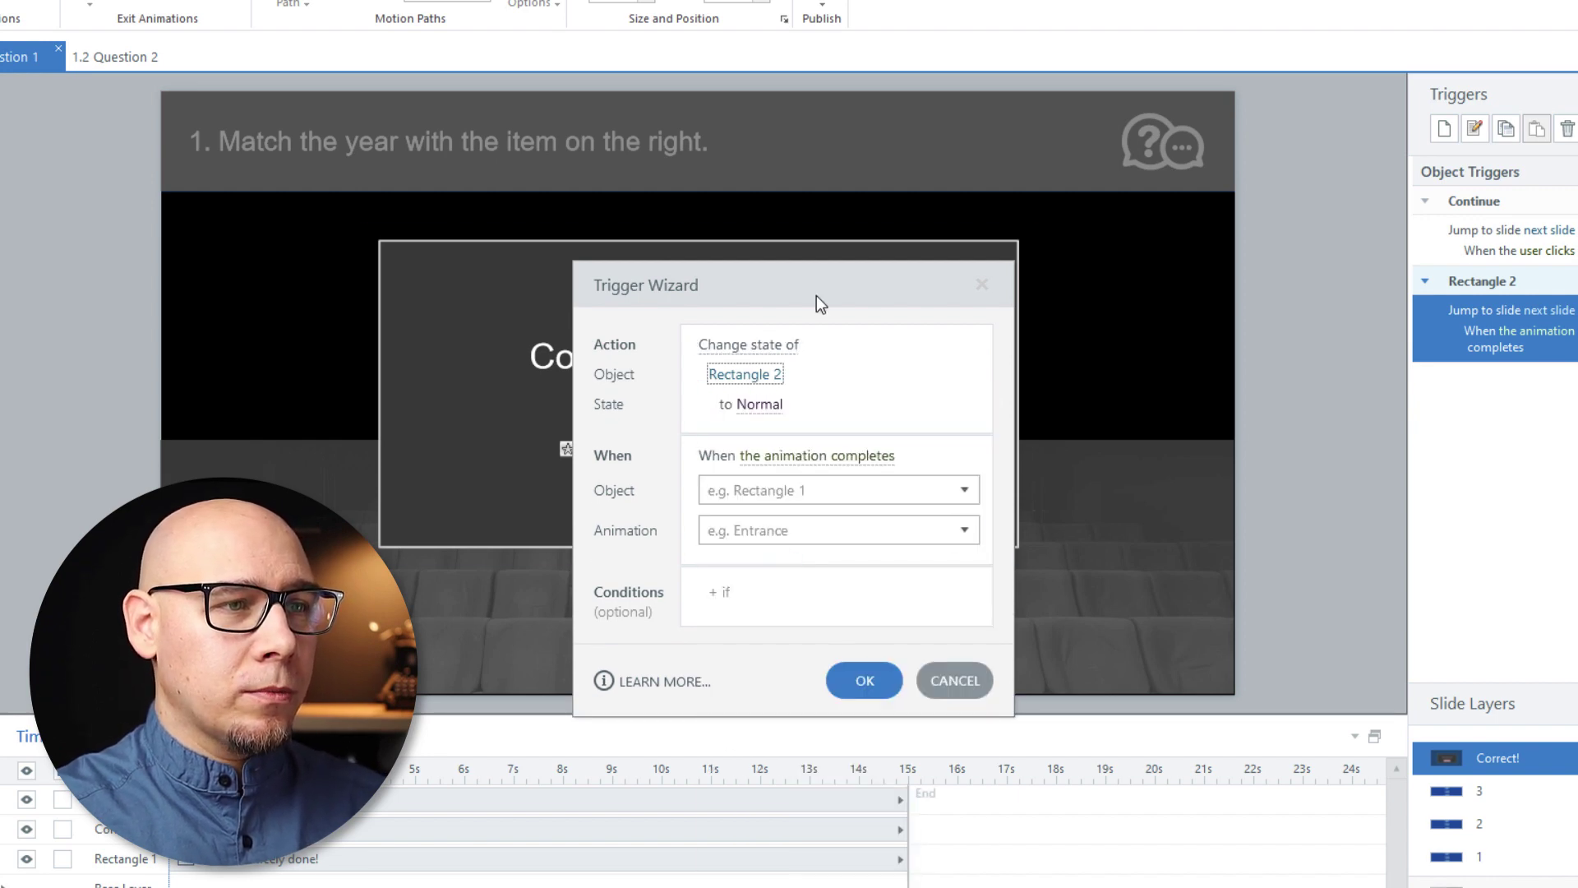
Step: Set the trigger to make Rectangle 2 Hidden when the mouse hovers over Rectangle 2
{"action": "left_click_drag", "start_coordinate": [817, 295], "coordinate": [1061, 260]}
{"action": "left_click", "coordinate": [1047, 421]}
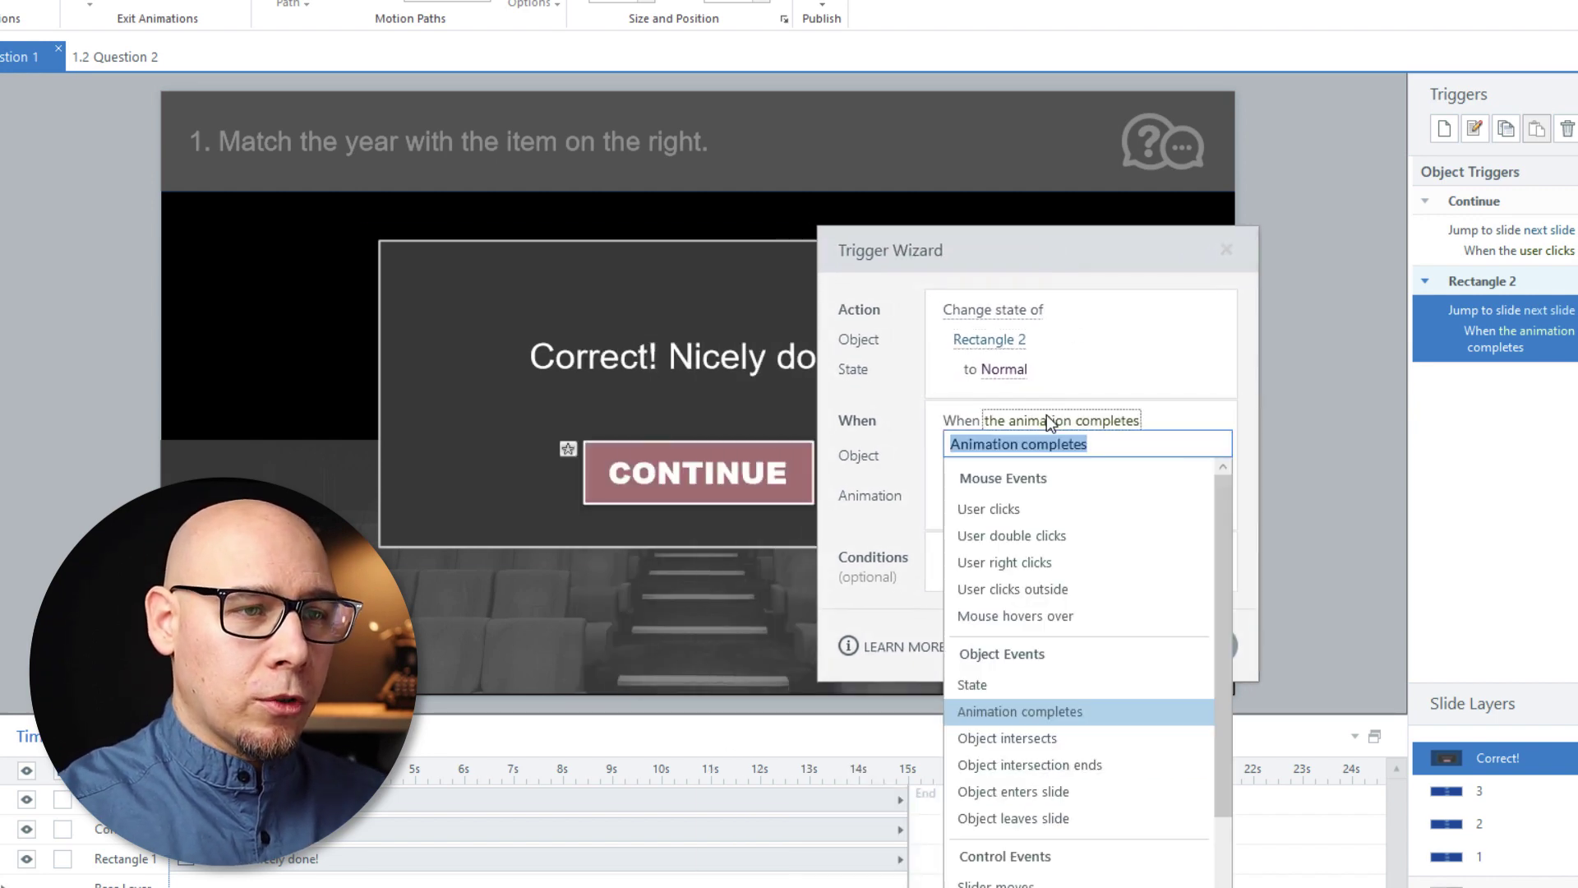
{"action": "left_click", "coordinate": [1024, 370]}
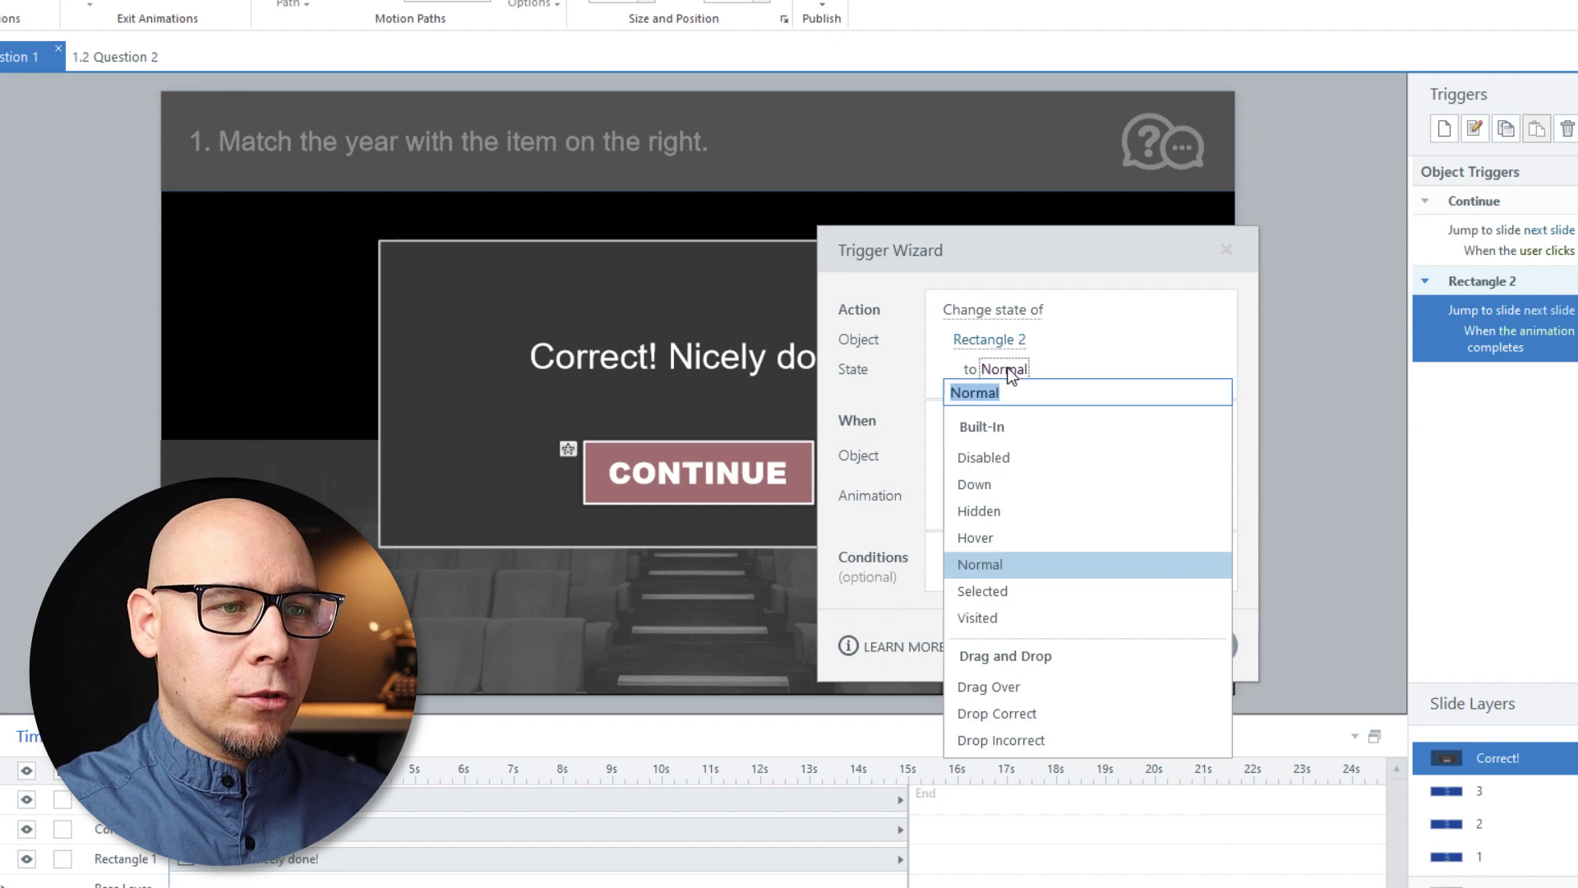
{"action": "left_click", "coordinate": [998, 510]}
{"action": "left_click", "coordinate": [1069, 422]}
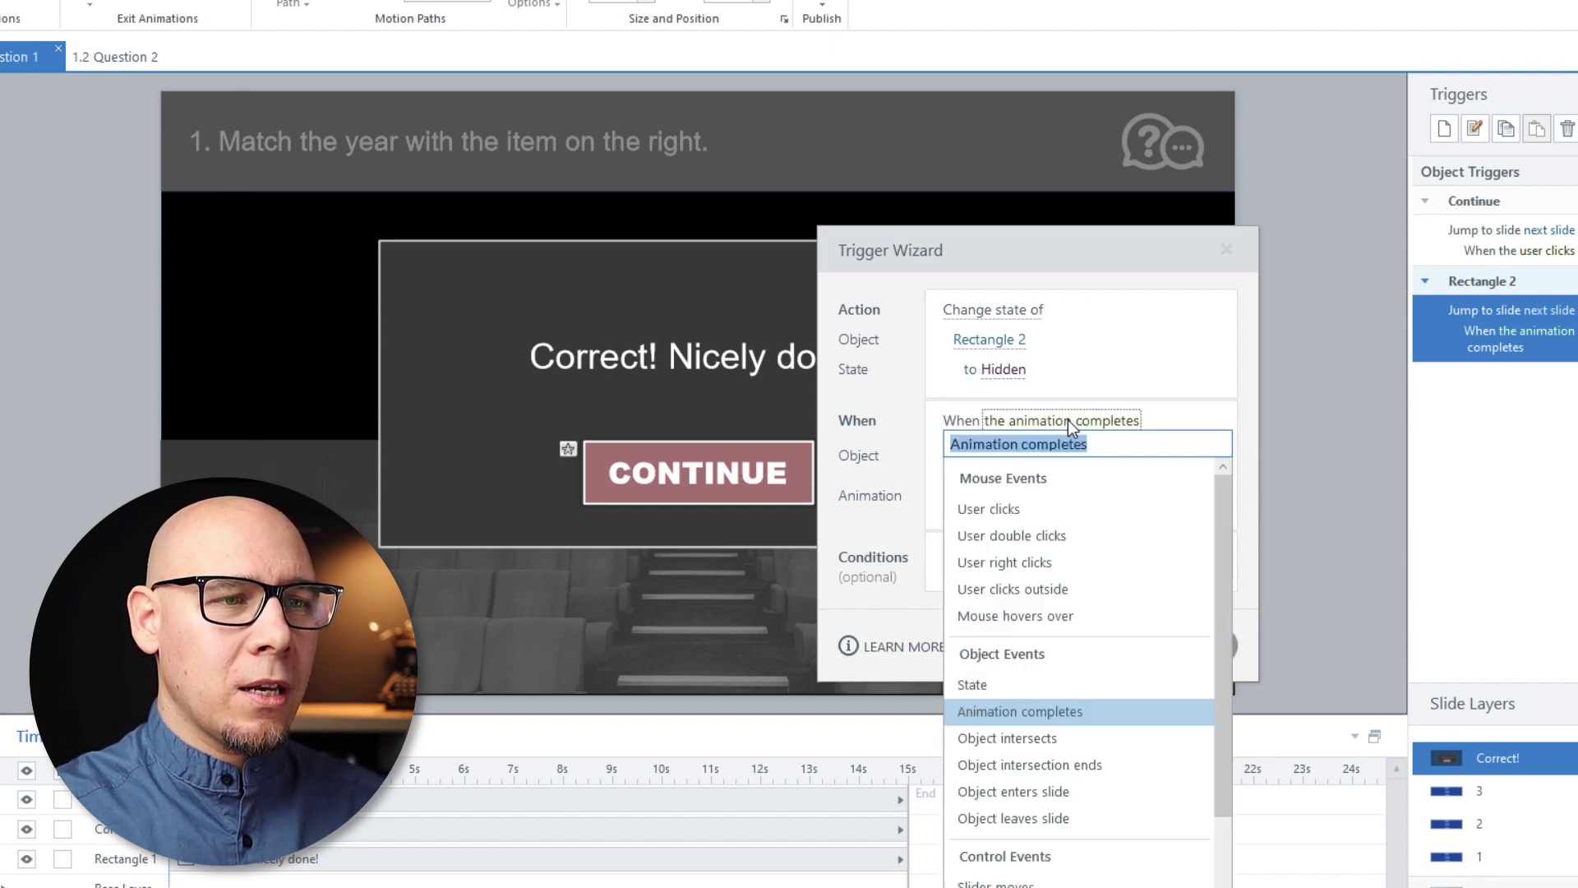
{"action": "type", "text": "mou"}
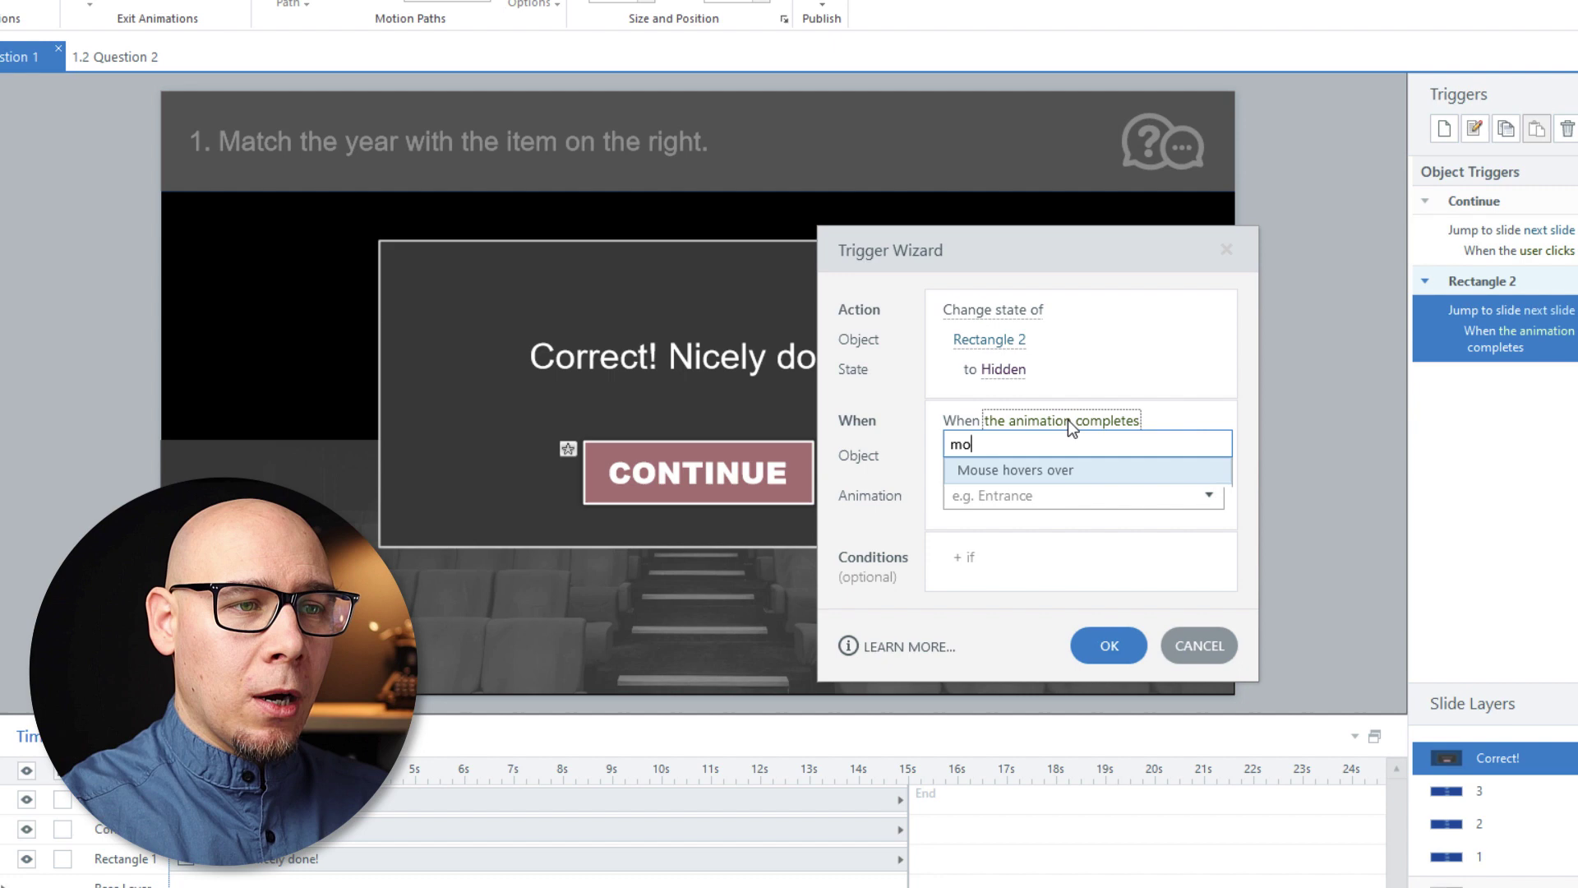
{"action": "left_click", "coordinate": [1058, 470]}
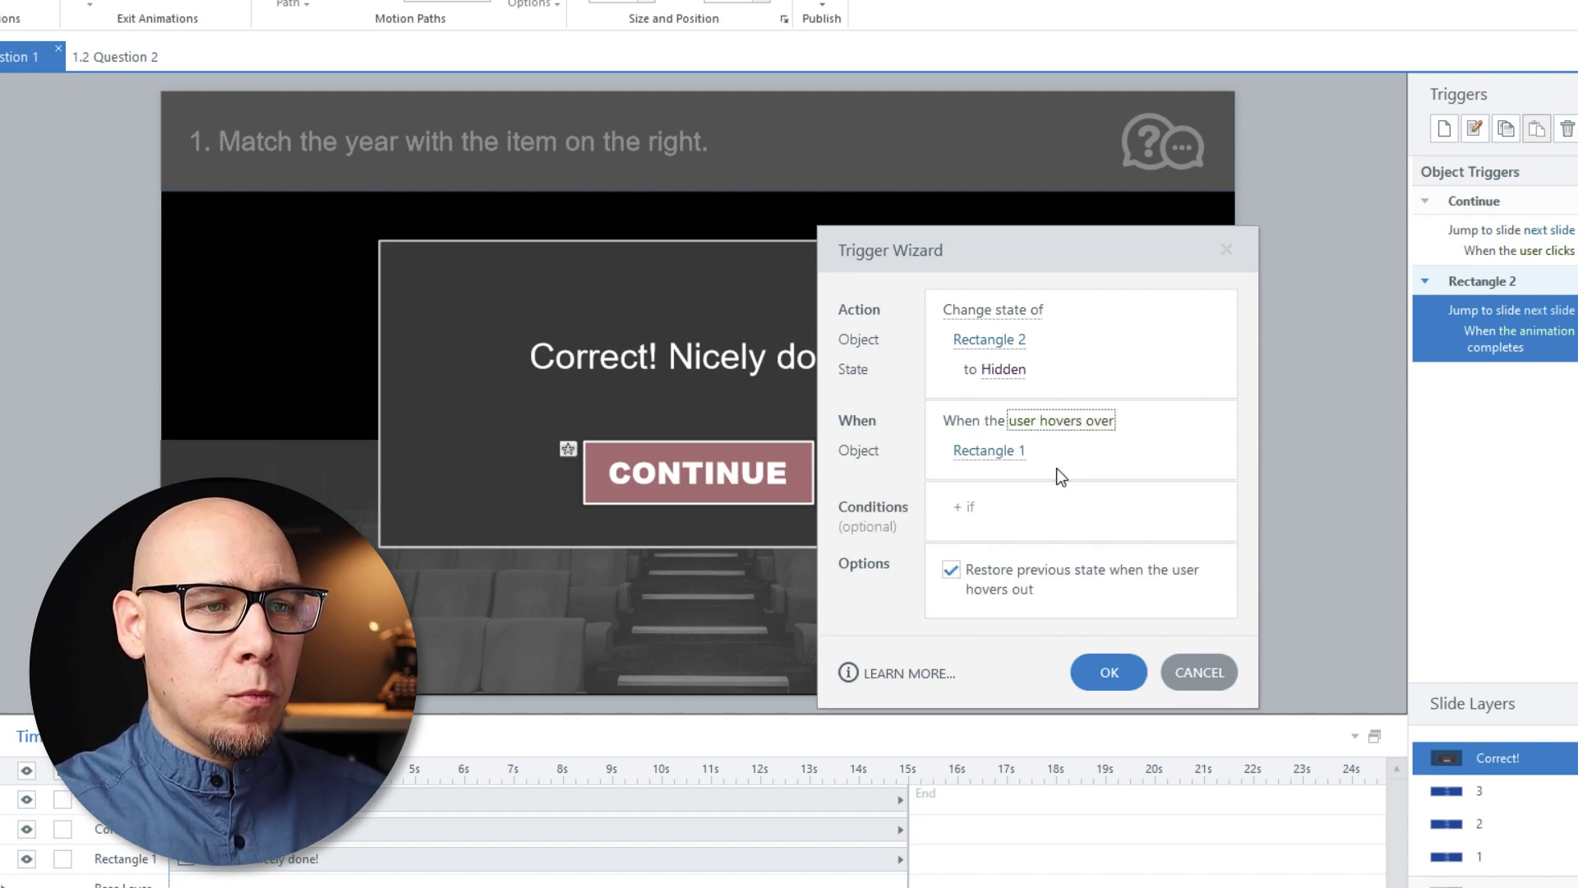
{"action": "left_click", "coordinate": [999, 452]}
{"action": "left_click", "coordinate": [1011, 629]}
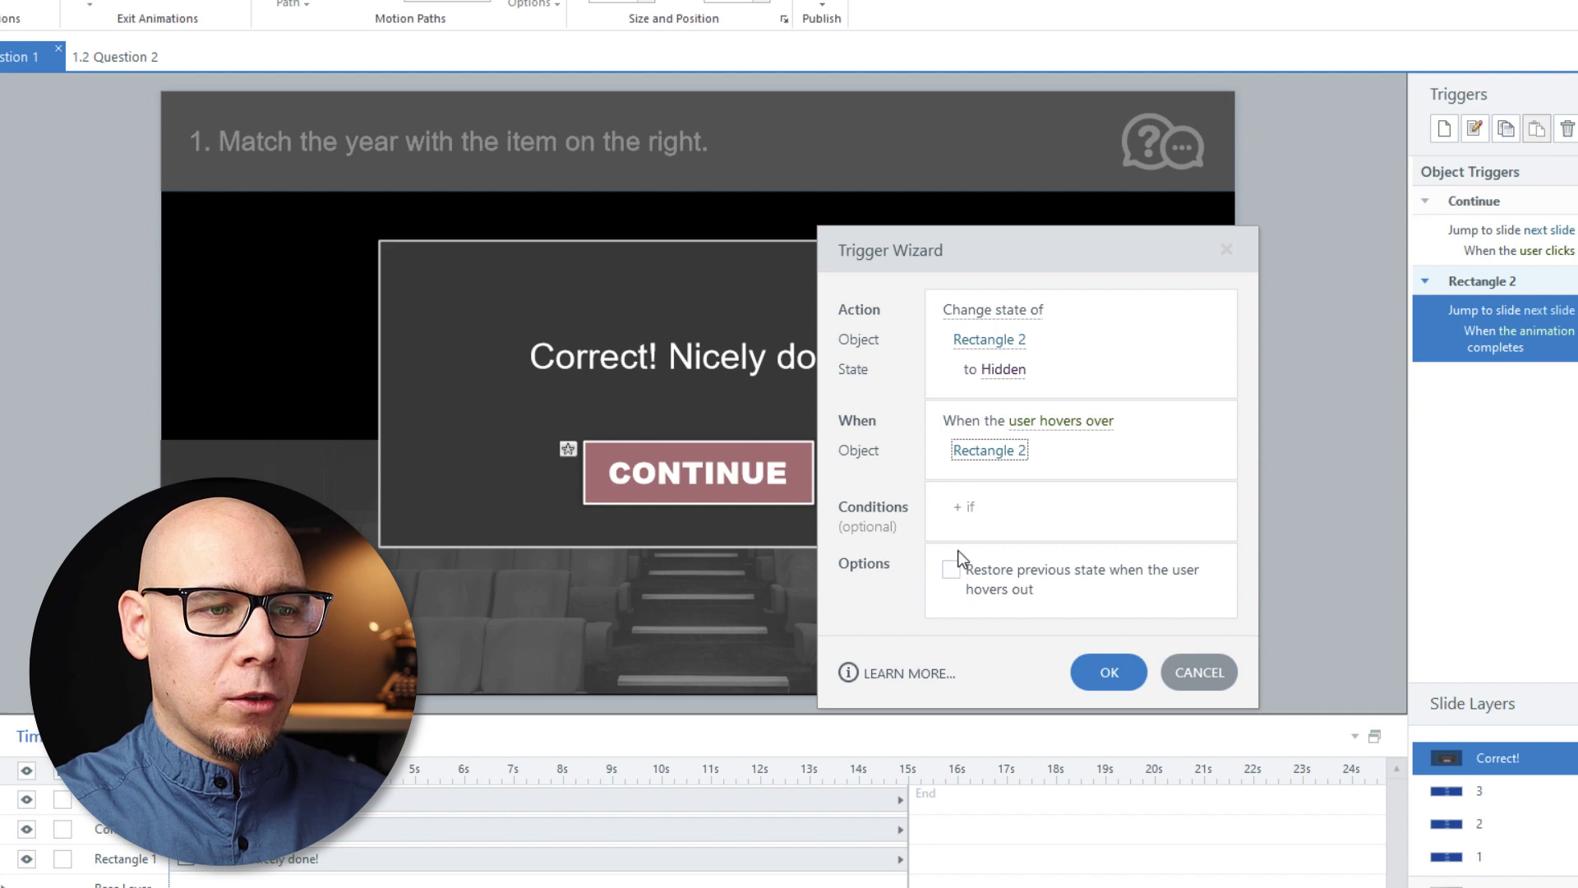
{"action": "left_click", "coordinate": [1112, 673]}
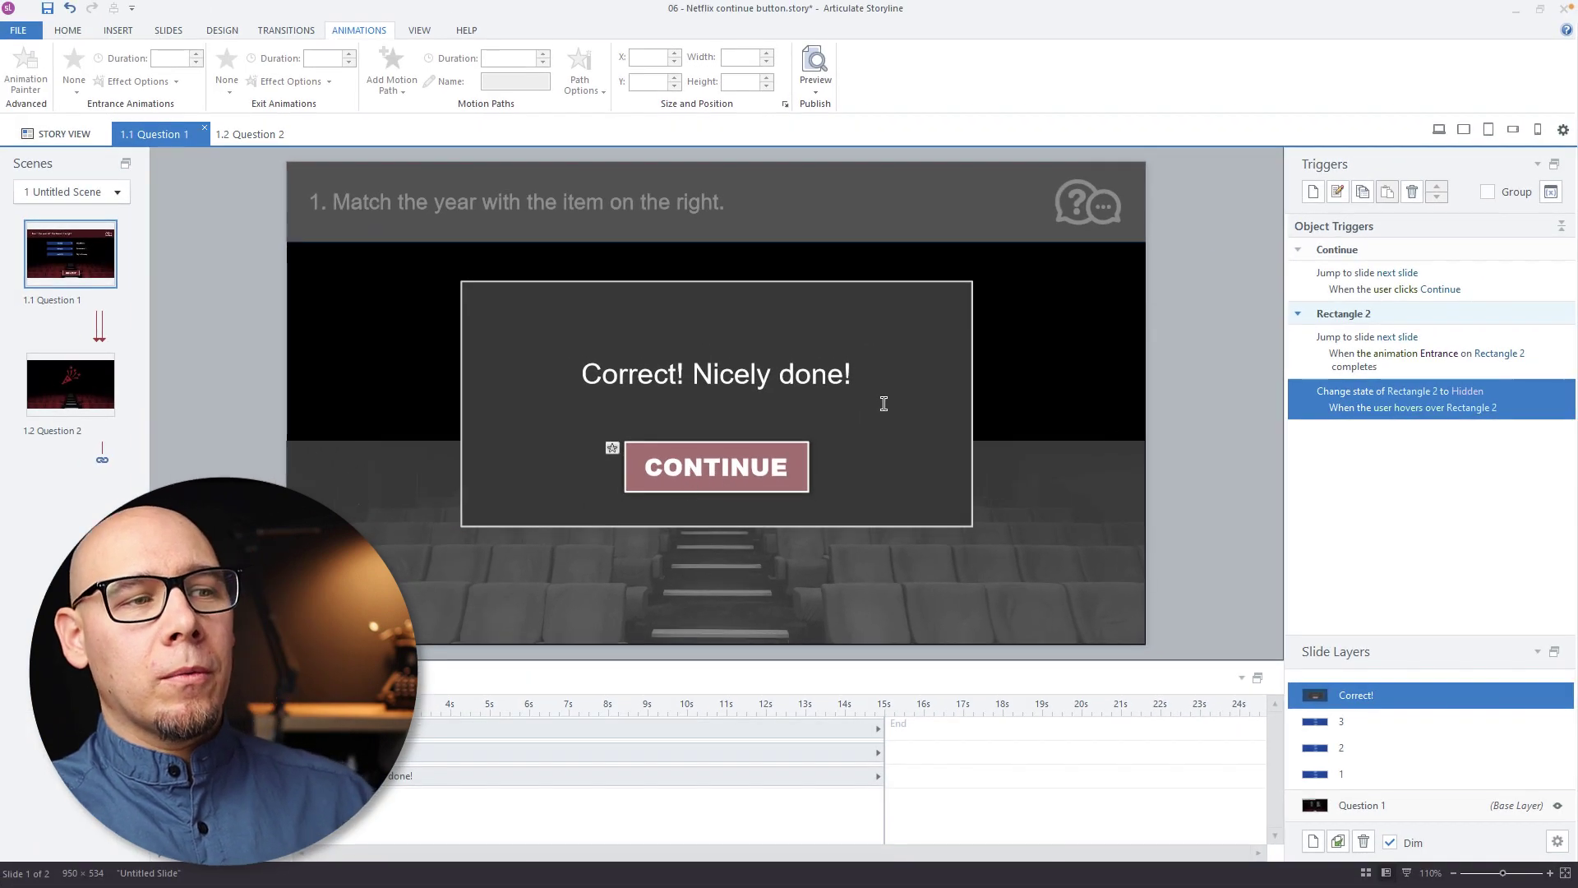
{"action": "key", "text": "F12"}
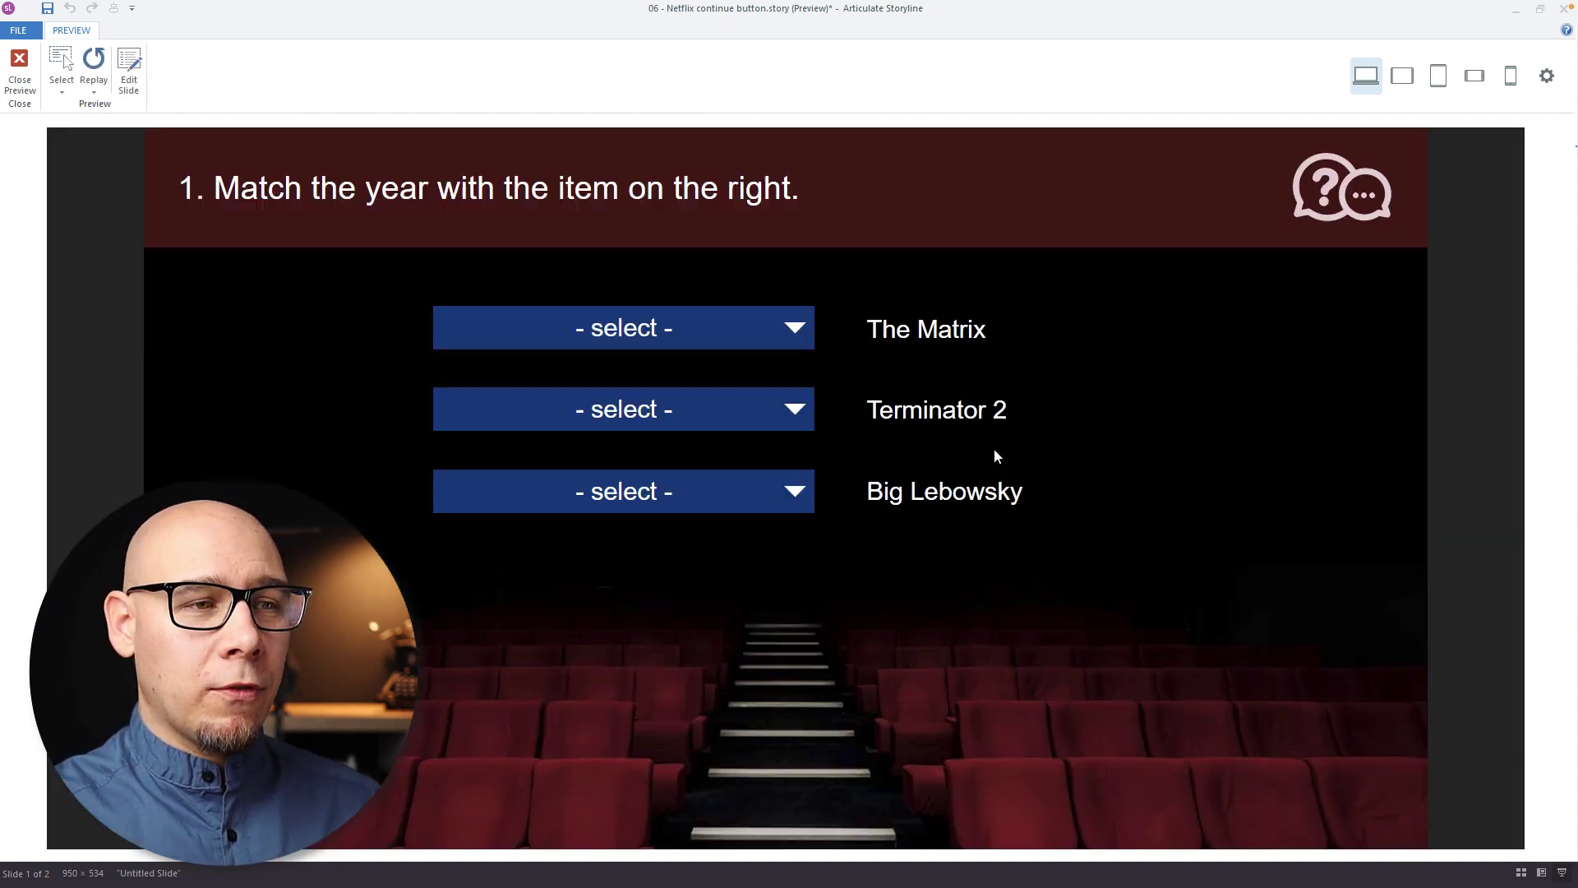
{"action": "left_click", "coordinate": [689, 491]}
{"action": "left_click", "coordinate": [658, 530]}
{"action": "left_click", "coordinate": [670, 417]}
{"action": "left_click", "coordinate": [673, 450]}
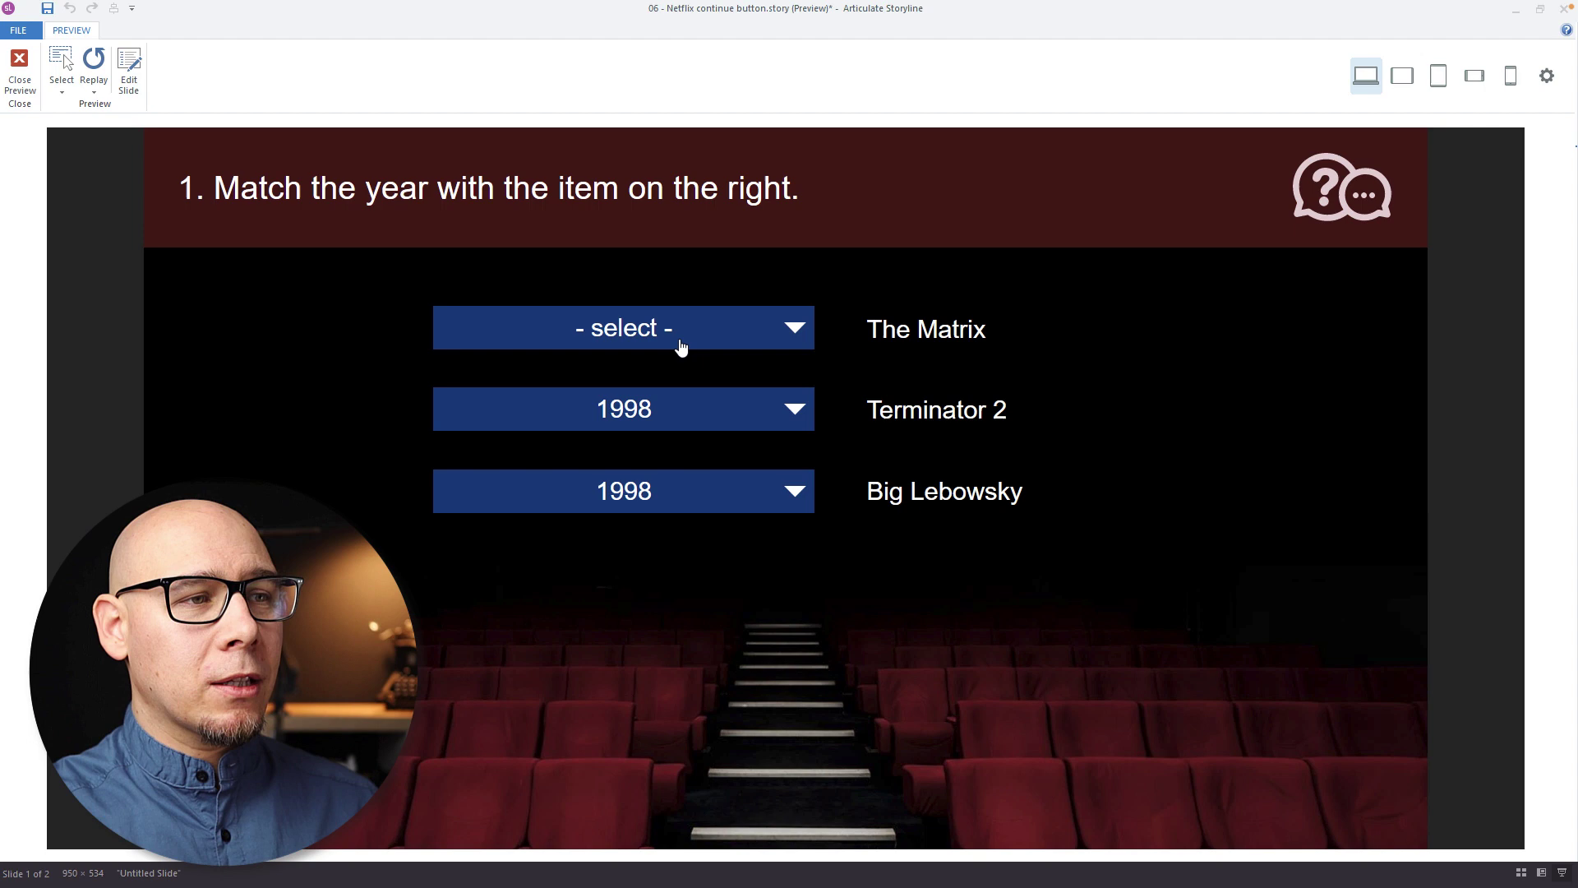
{"action": "left_click", "coordinate": [680, 333]}
{"action": "left_click", "coordinate": [676, 369]}
{"action": "left_click", "coordinate": [789, 791]}
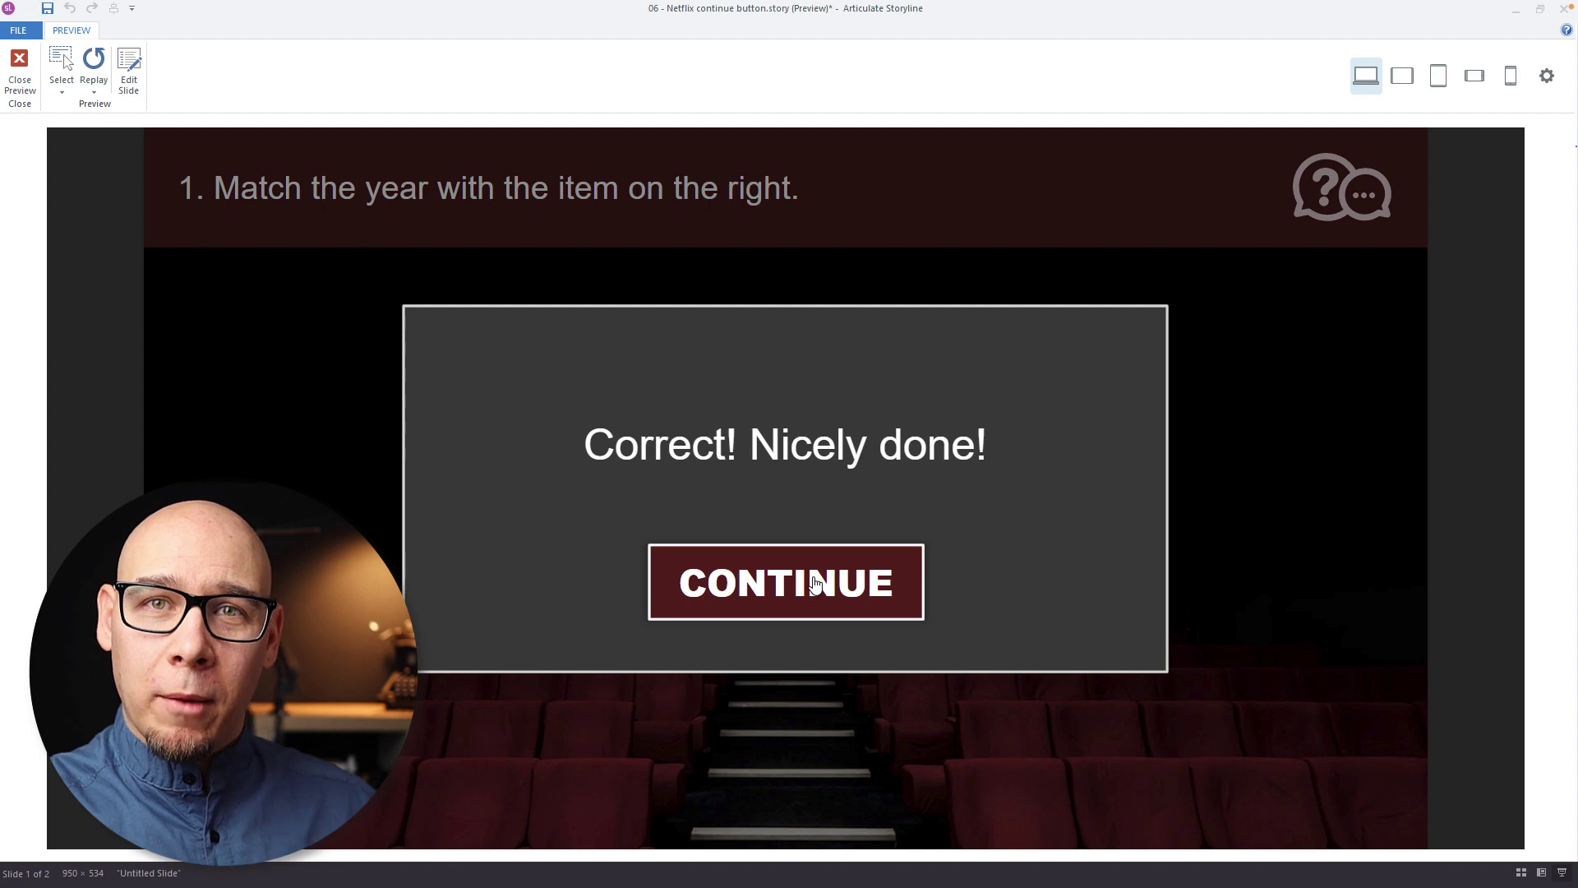
{"action": "left_click", "coordinate": [20, 69]}
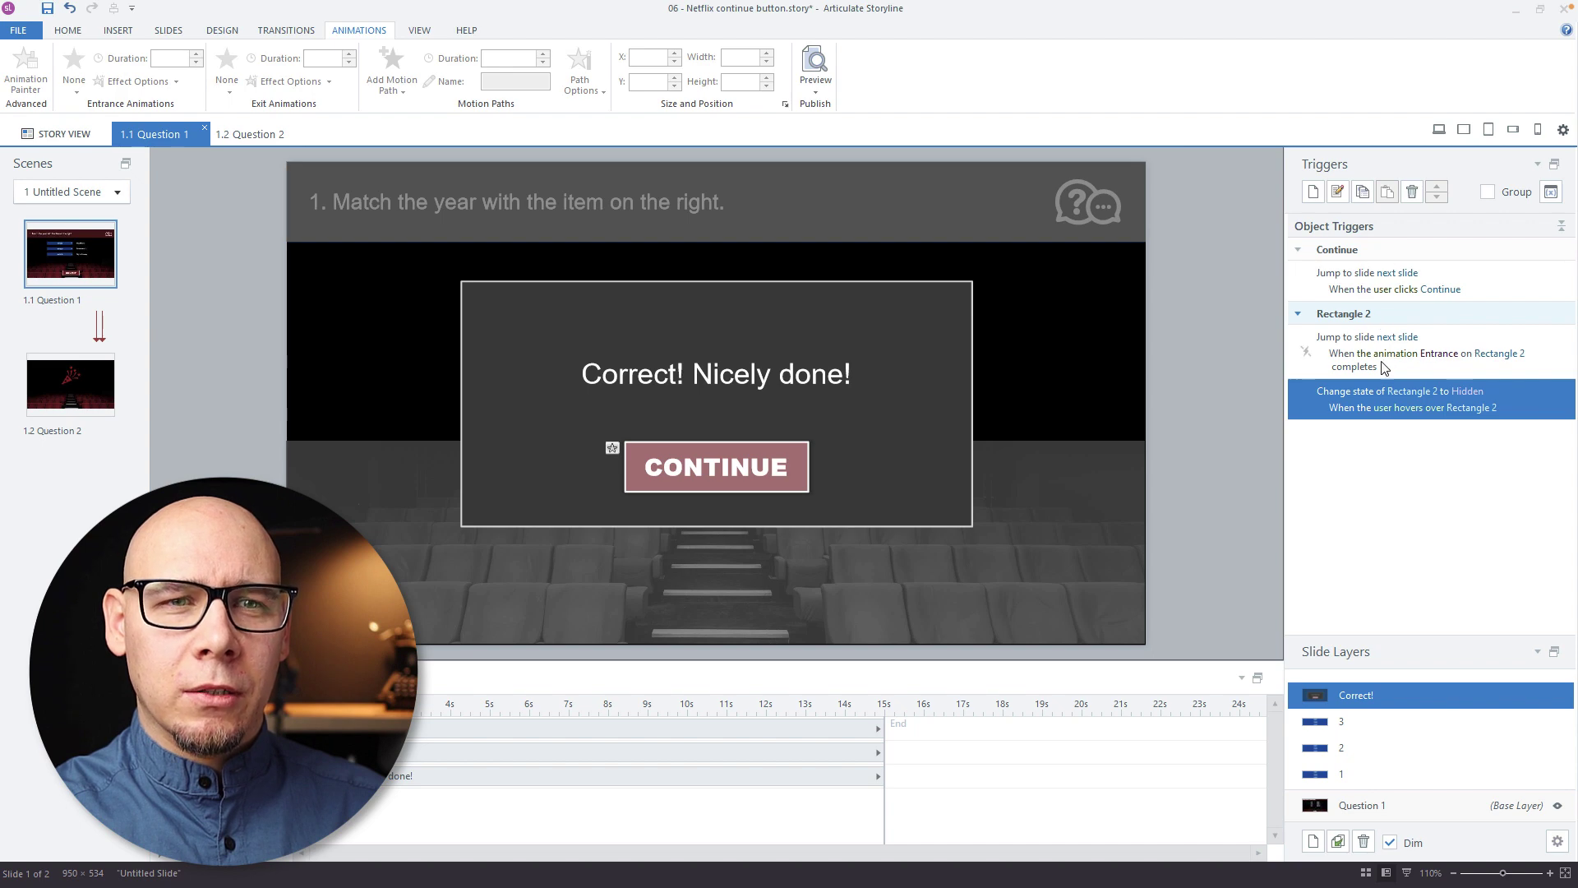
Step: Add a trigger setting Rectangle 2 to Hidden when the user hovers over Continue
{"action": "left_click", "coordinate": [1312, 192]}
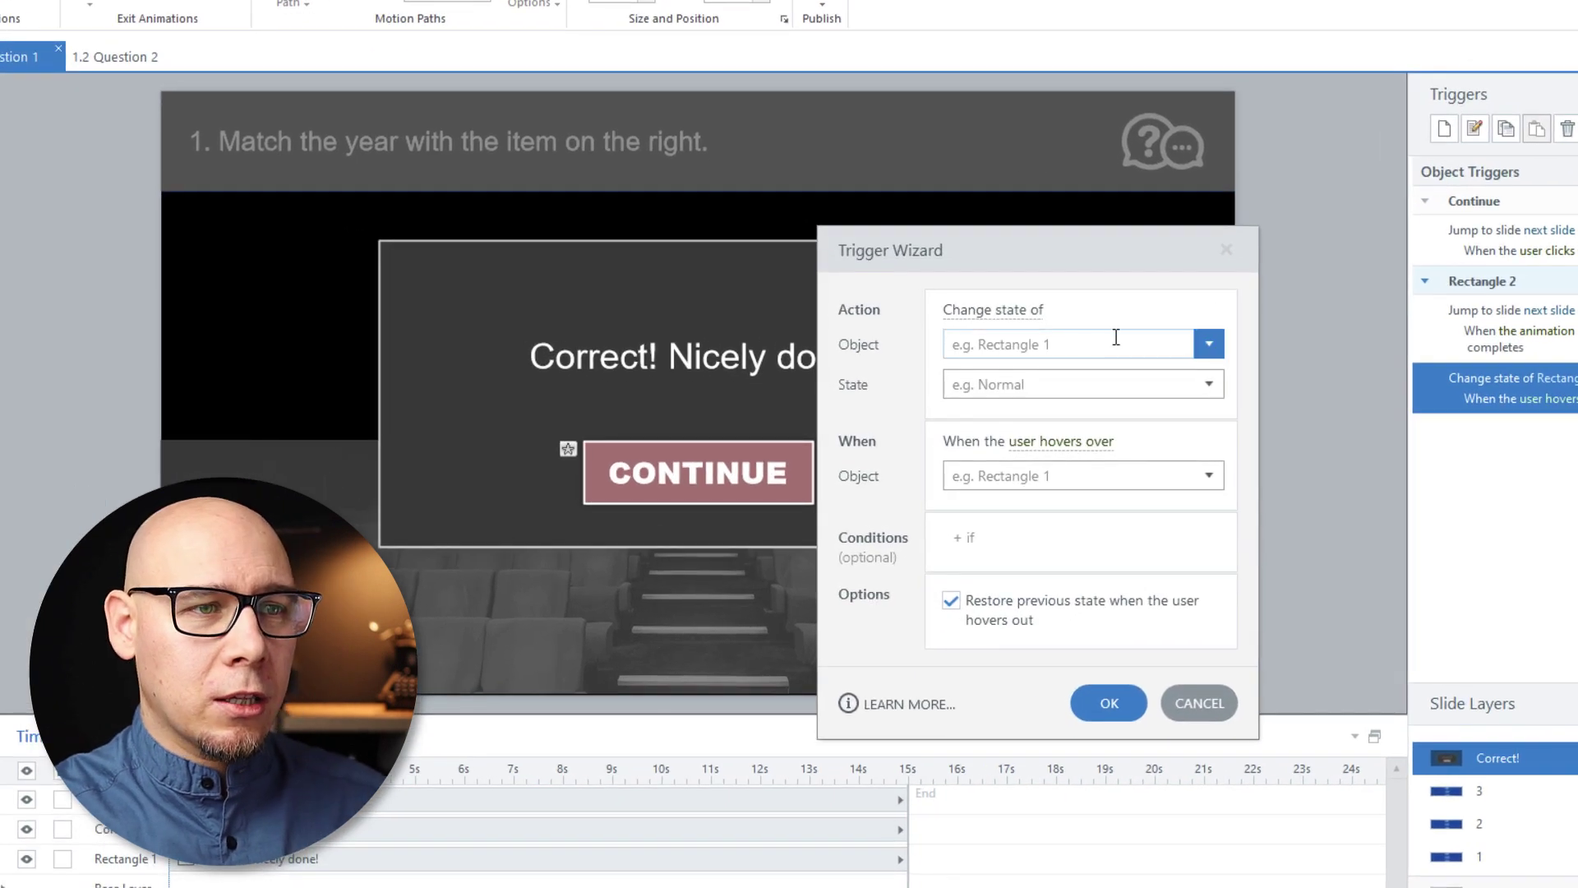
{"action": "left_click", "coordinate": [1116, 343]}
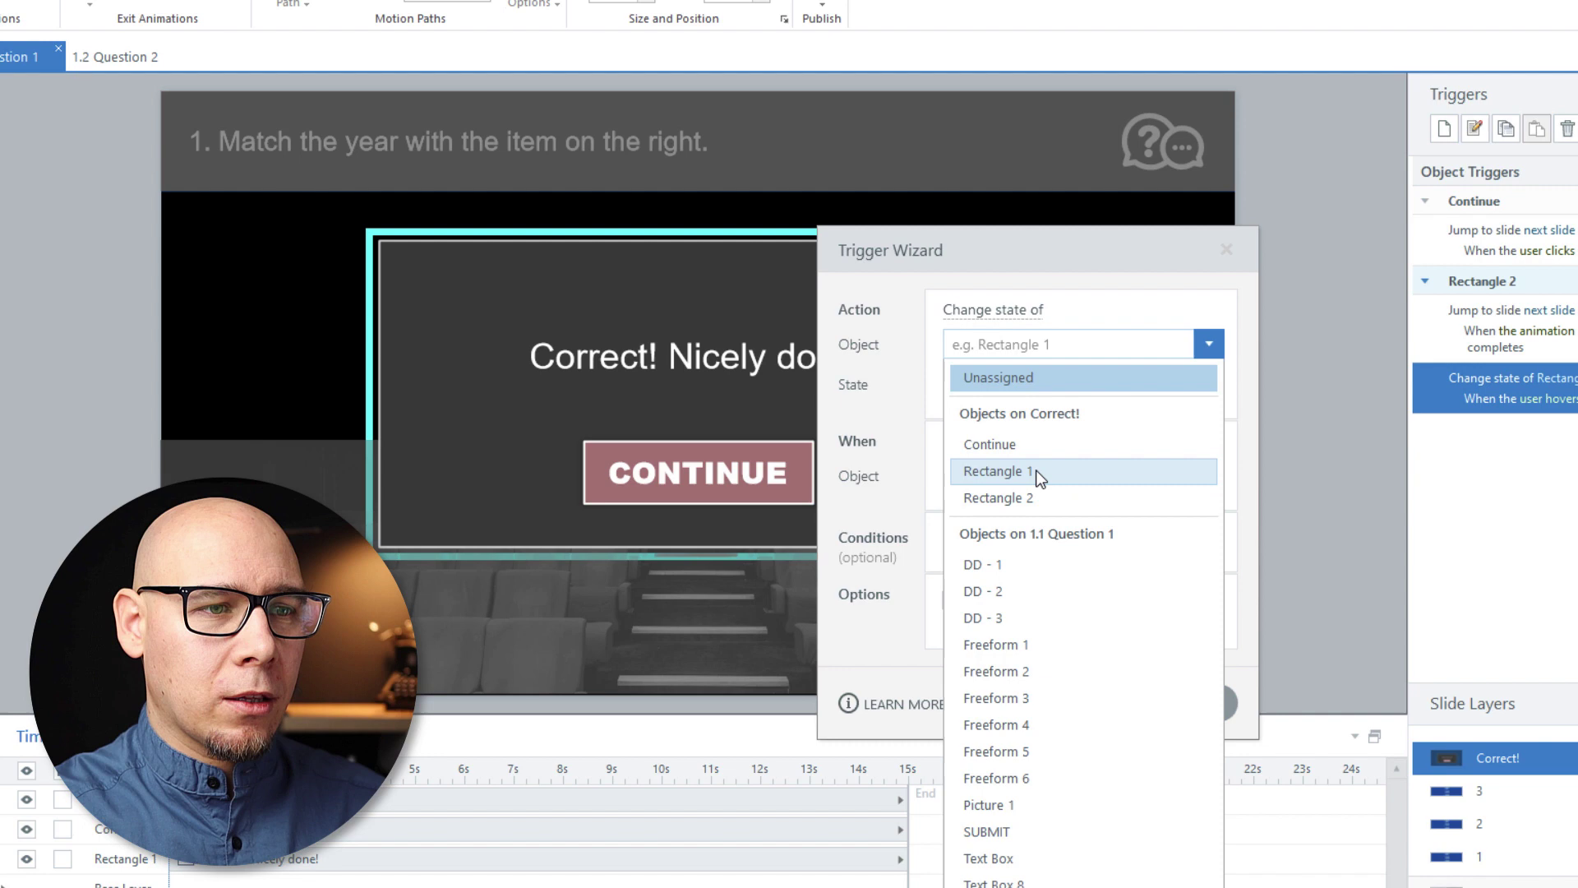
{"action": "left_click", "coordinate": [1040, 496]}
{"action": "left_click", "coordinate": [1019, 370]}
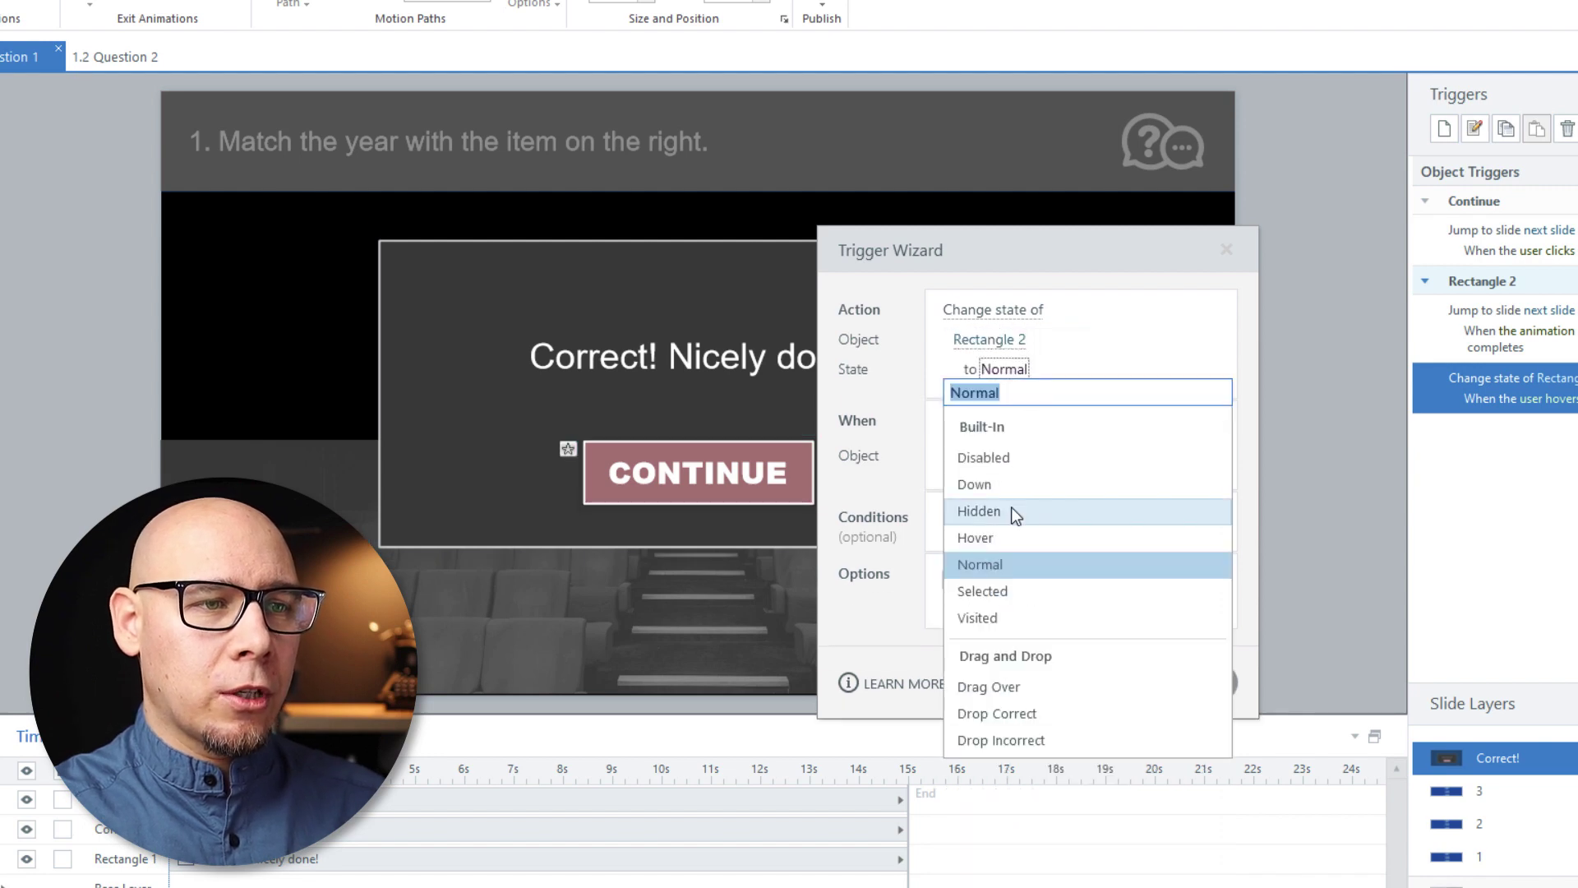
{"action": "left_click", "coordinate": [1011, 507]}
{"action": "left_click", "coordinate": [1052, 455]}
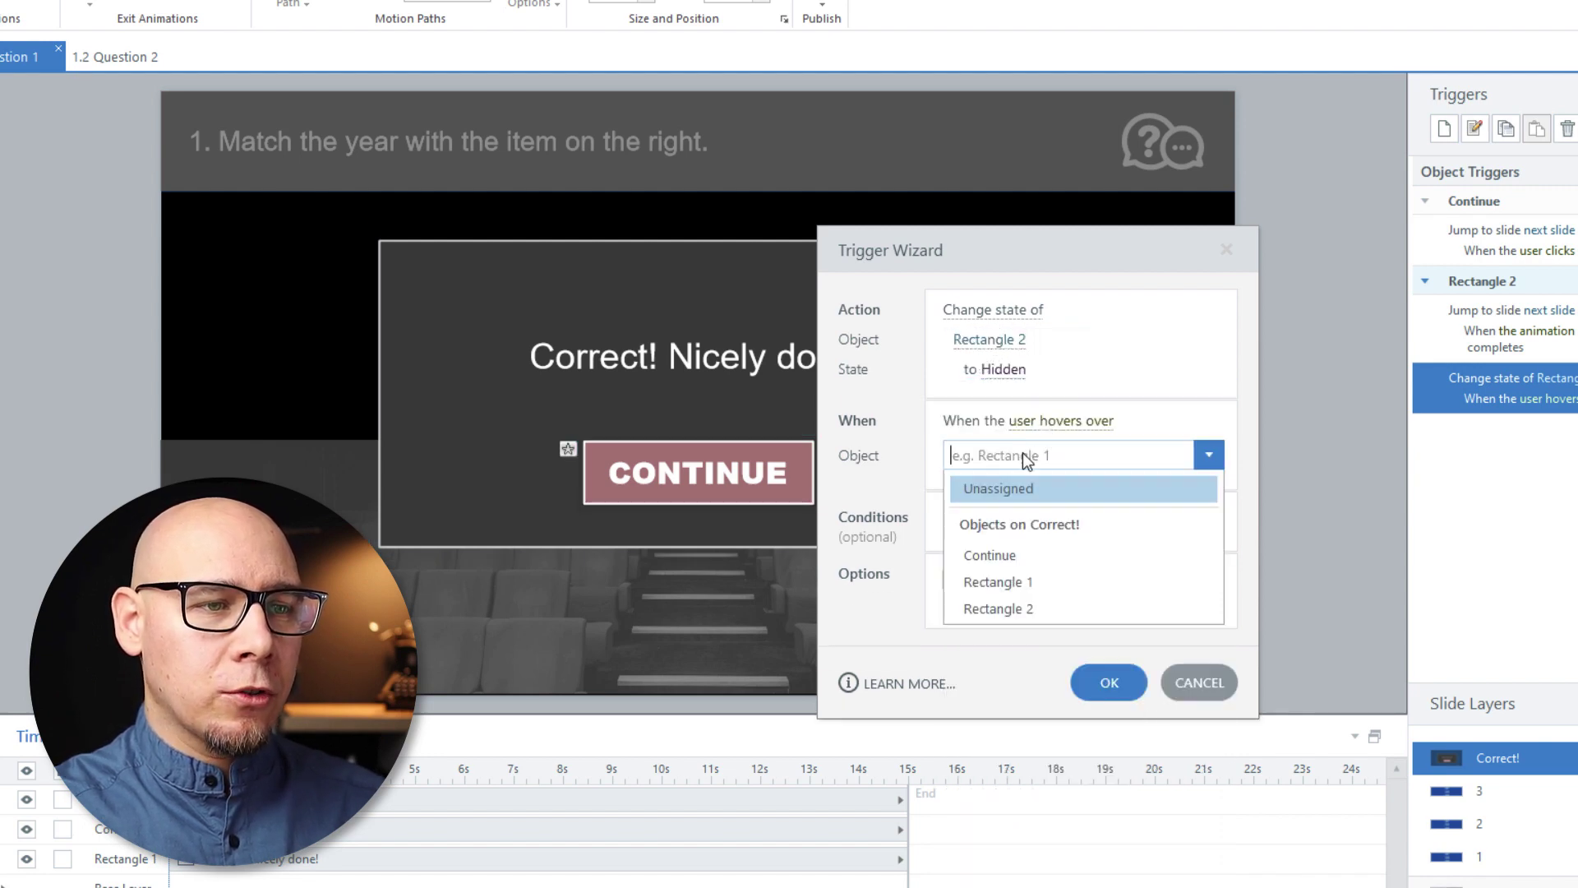
{"action": "left_click", "coordinate": [994, 554]}
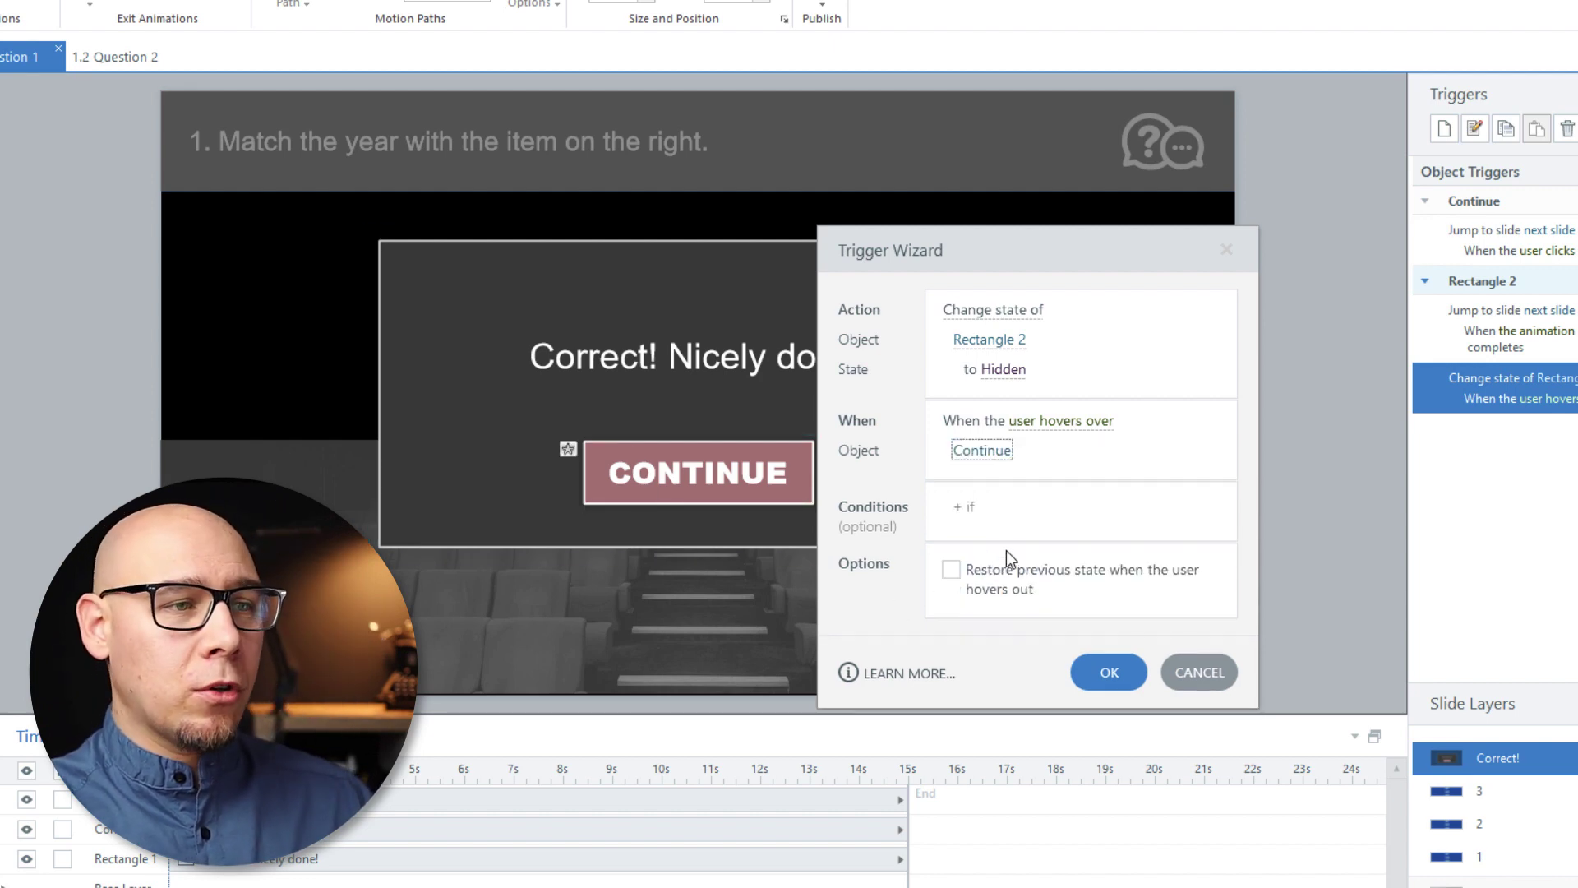
{"action": "left_click", "coordinate": [1095, 669]}
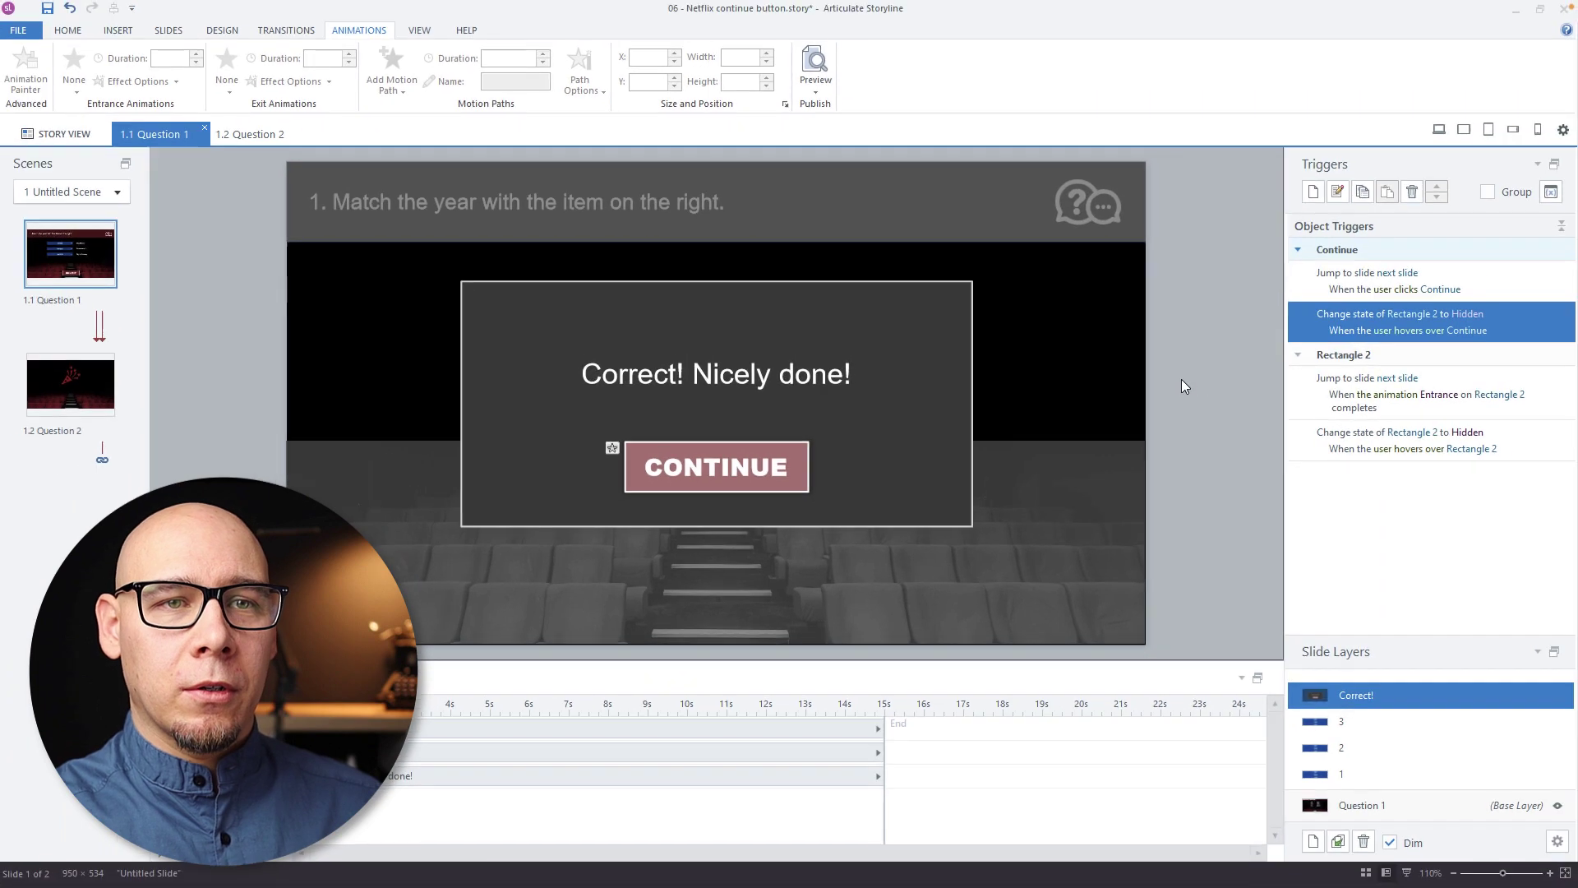
Step: Preview the slide, answer 1998 for all three films, and submit
{"action": "left_click", "coordinate": [817, 59]}
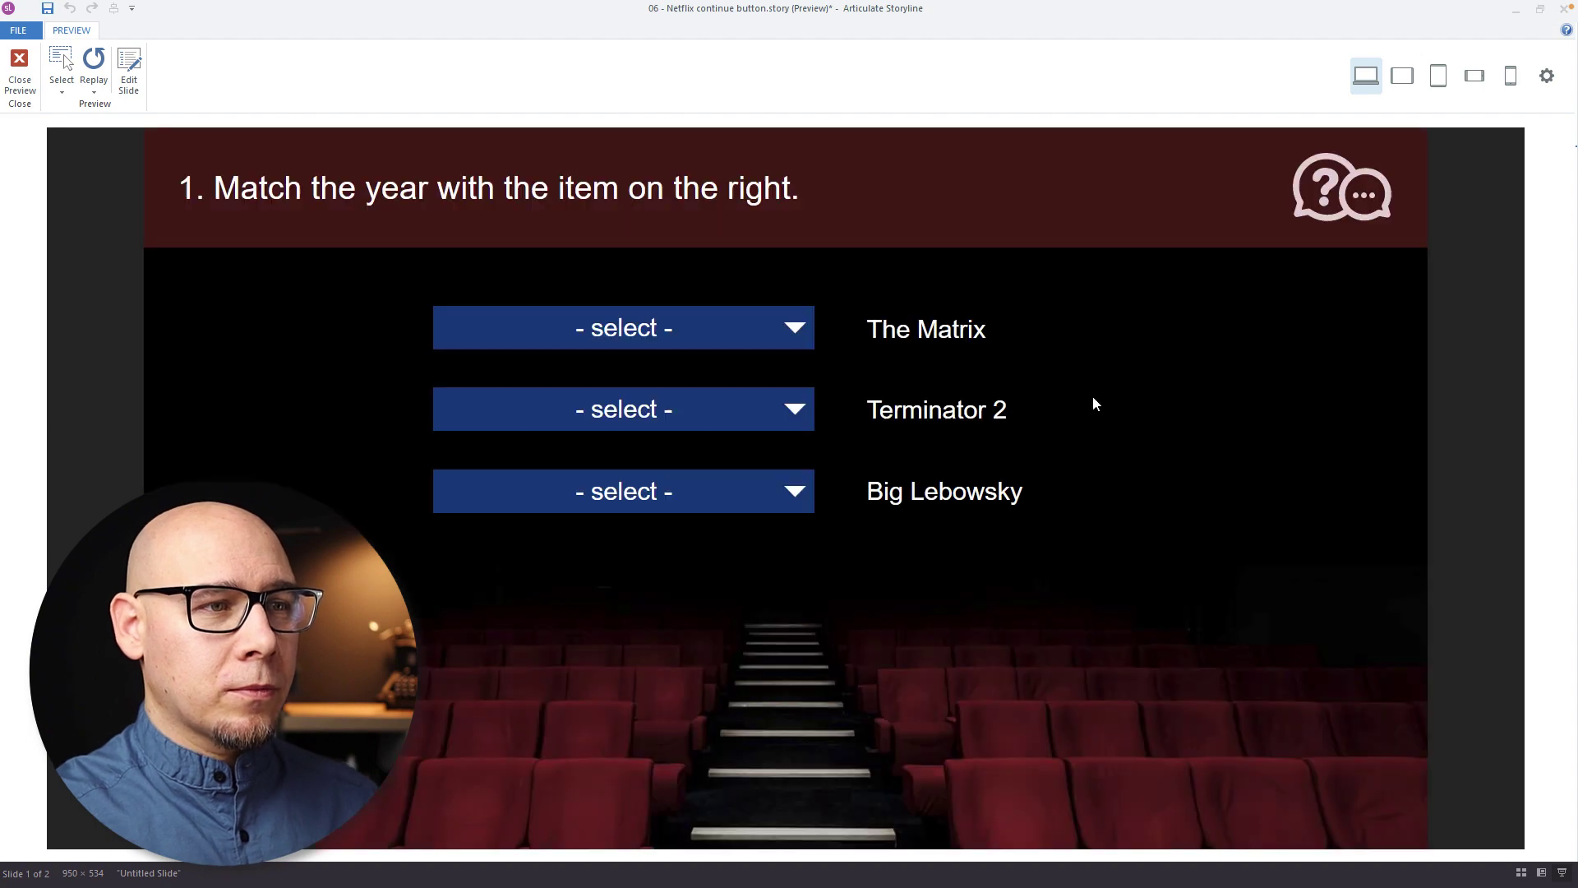
{"action": "left_click", "coordinate": [739, 329]}
{"action": "left_click", "coordinate": [727, 374]}
{"action": "left_click", "coordinate": [670, 416]}
{"action": "left_click", "coordinate": [658, 451]}
{"action": "left_click", "coordinate": [652, 498]}
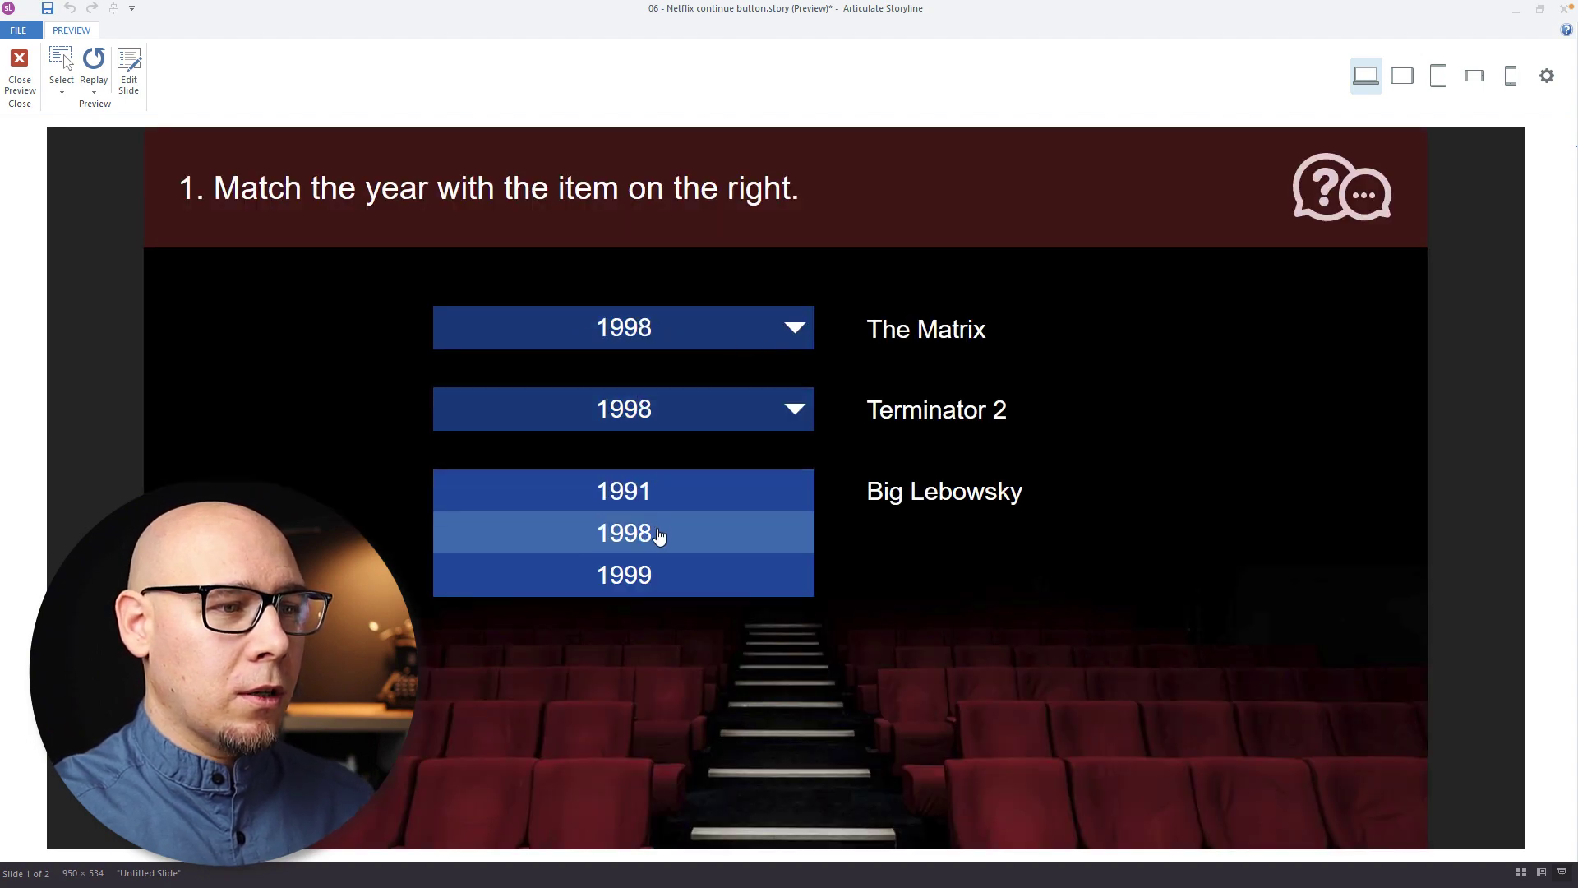
{"action": "left_click", "coordinate": [658, 533]}
{"action": "left_click", "coordinate": [848, 800]}
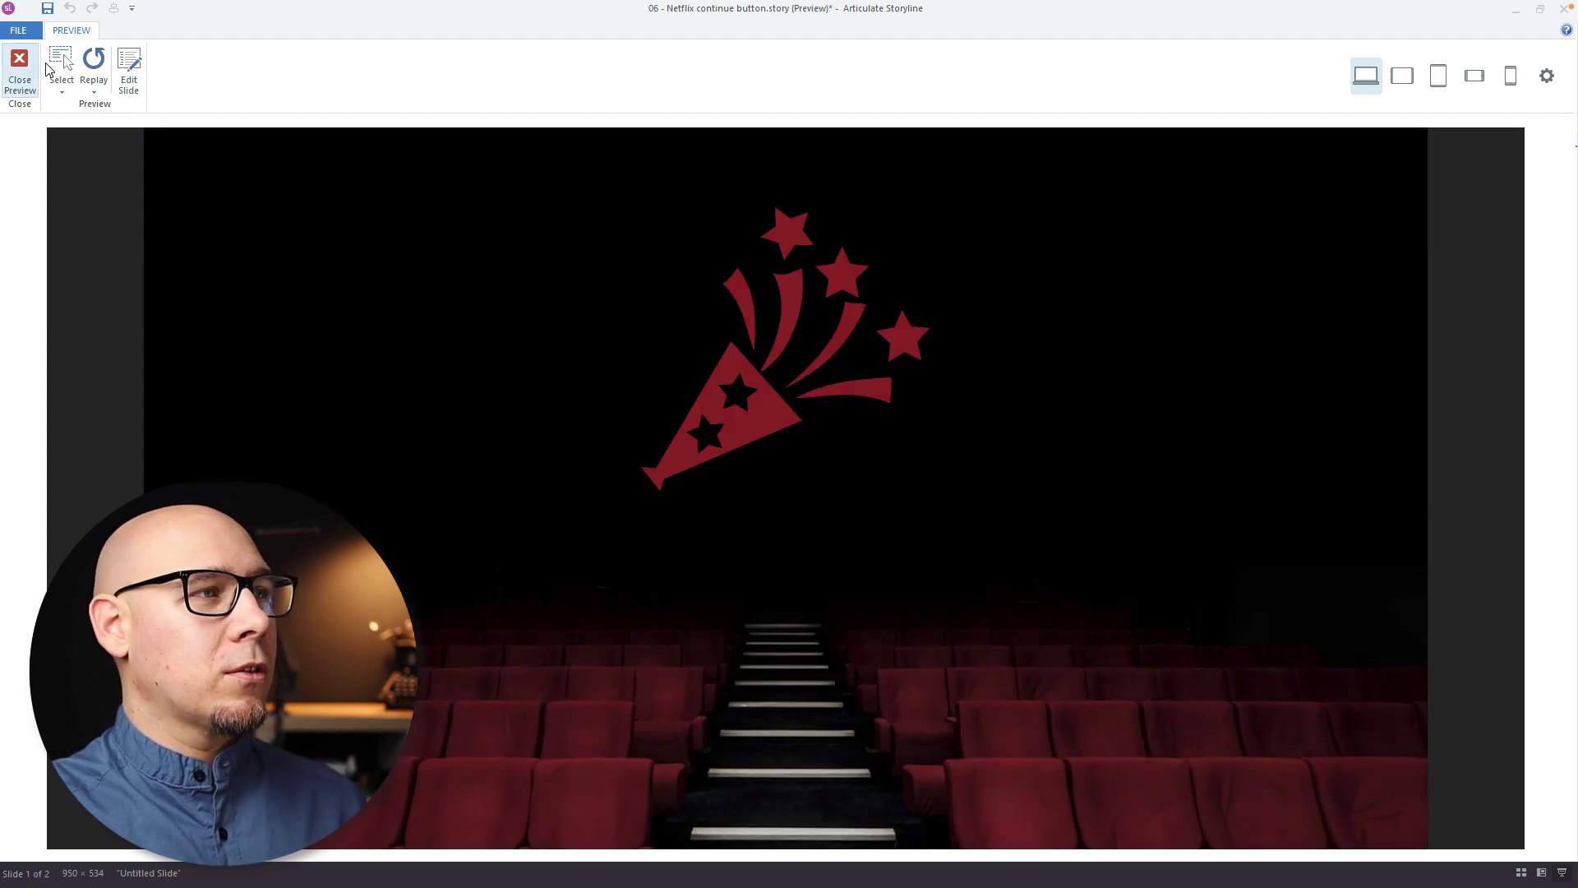
Step: Replay the quiz, answer 1999, 1998 and 1991, and submit again
{"action": "left_click", "coordinate": [149, 145]}
{"action": "left_click", "coordinate": [694, 329]}
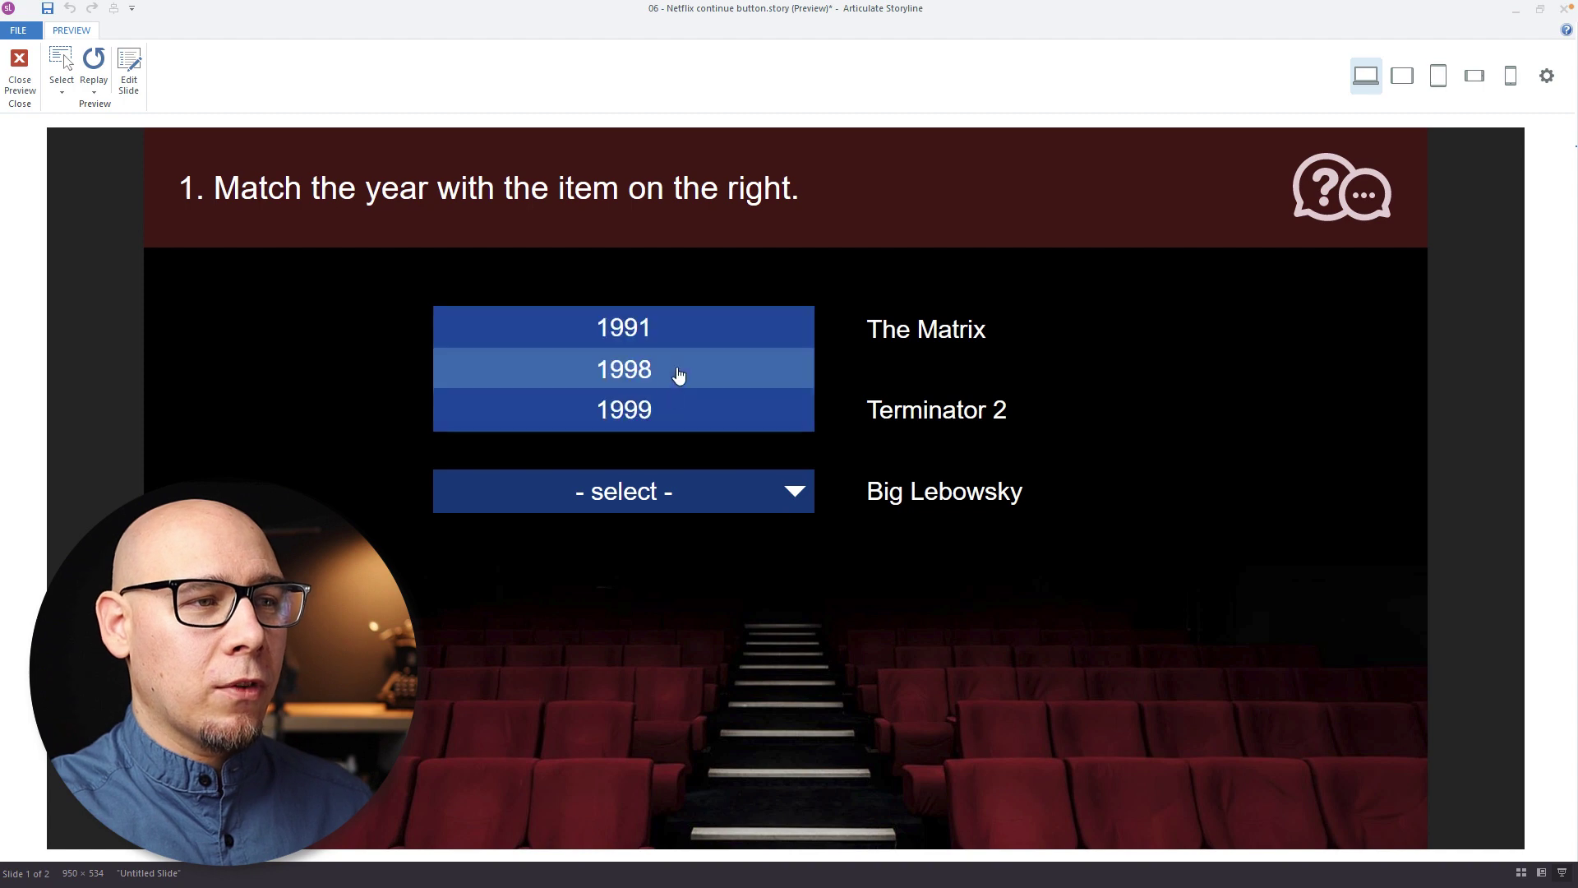
{"action": "left_click", "coordinate": [645, 411]}
{"action": "left_click", "coordinate": [659, 421]}
{"action": "left_click", "coordinate": [649, 452]}
{"action": "left_click", "coordinate": [645, 489]}
{"action": "left_click", "coordinate": [648, 540]}
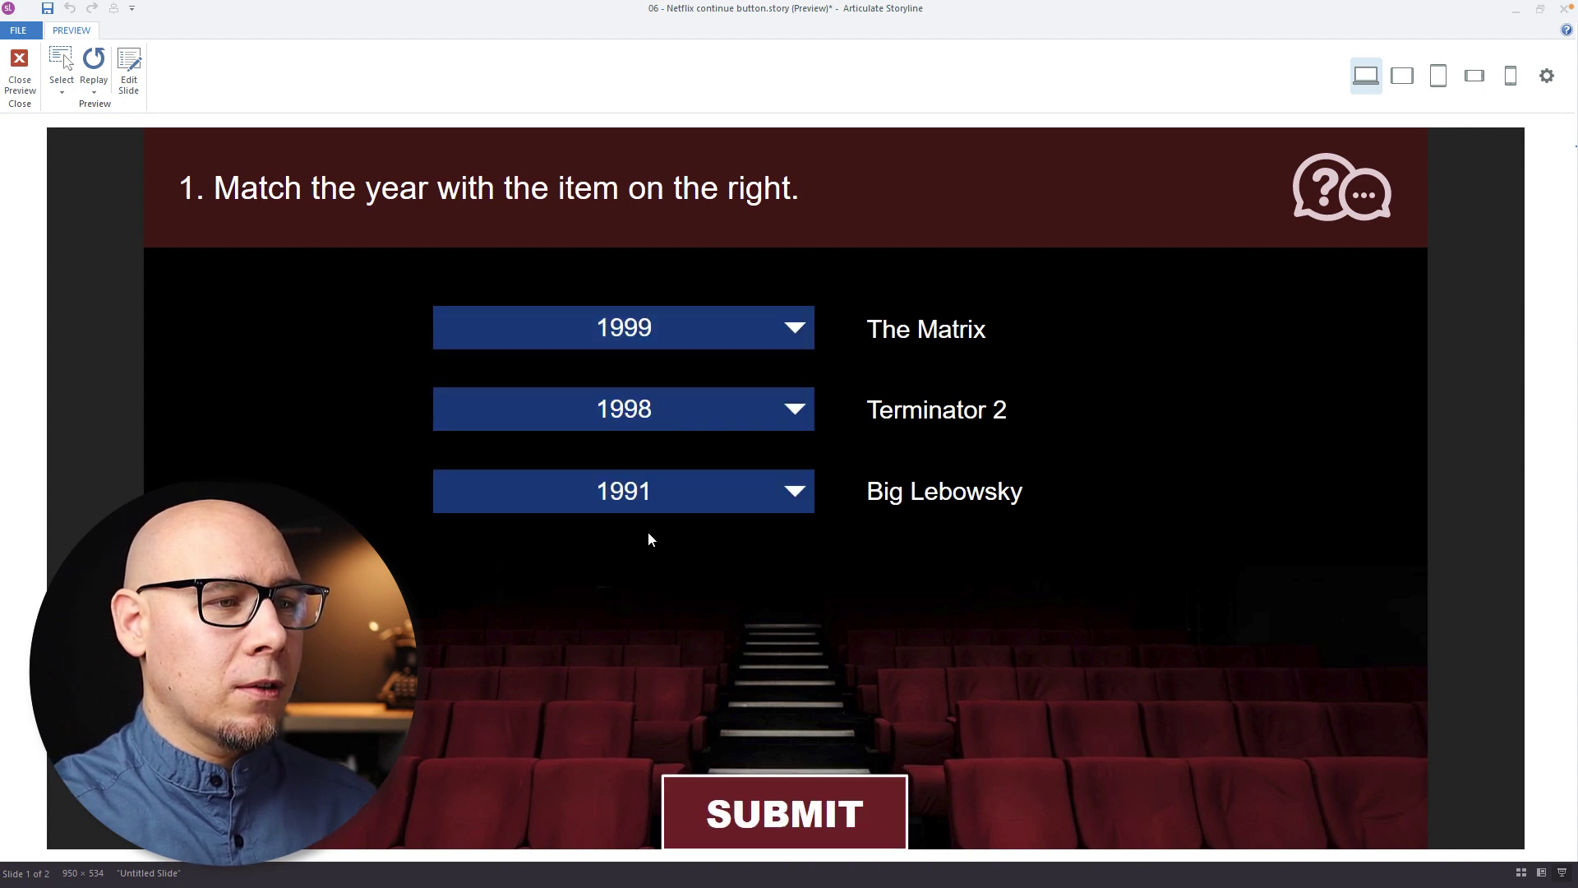
{"action": "left_click", "coordinate": [781, 750]}
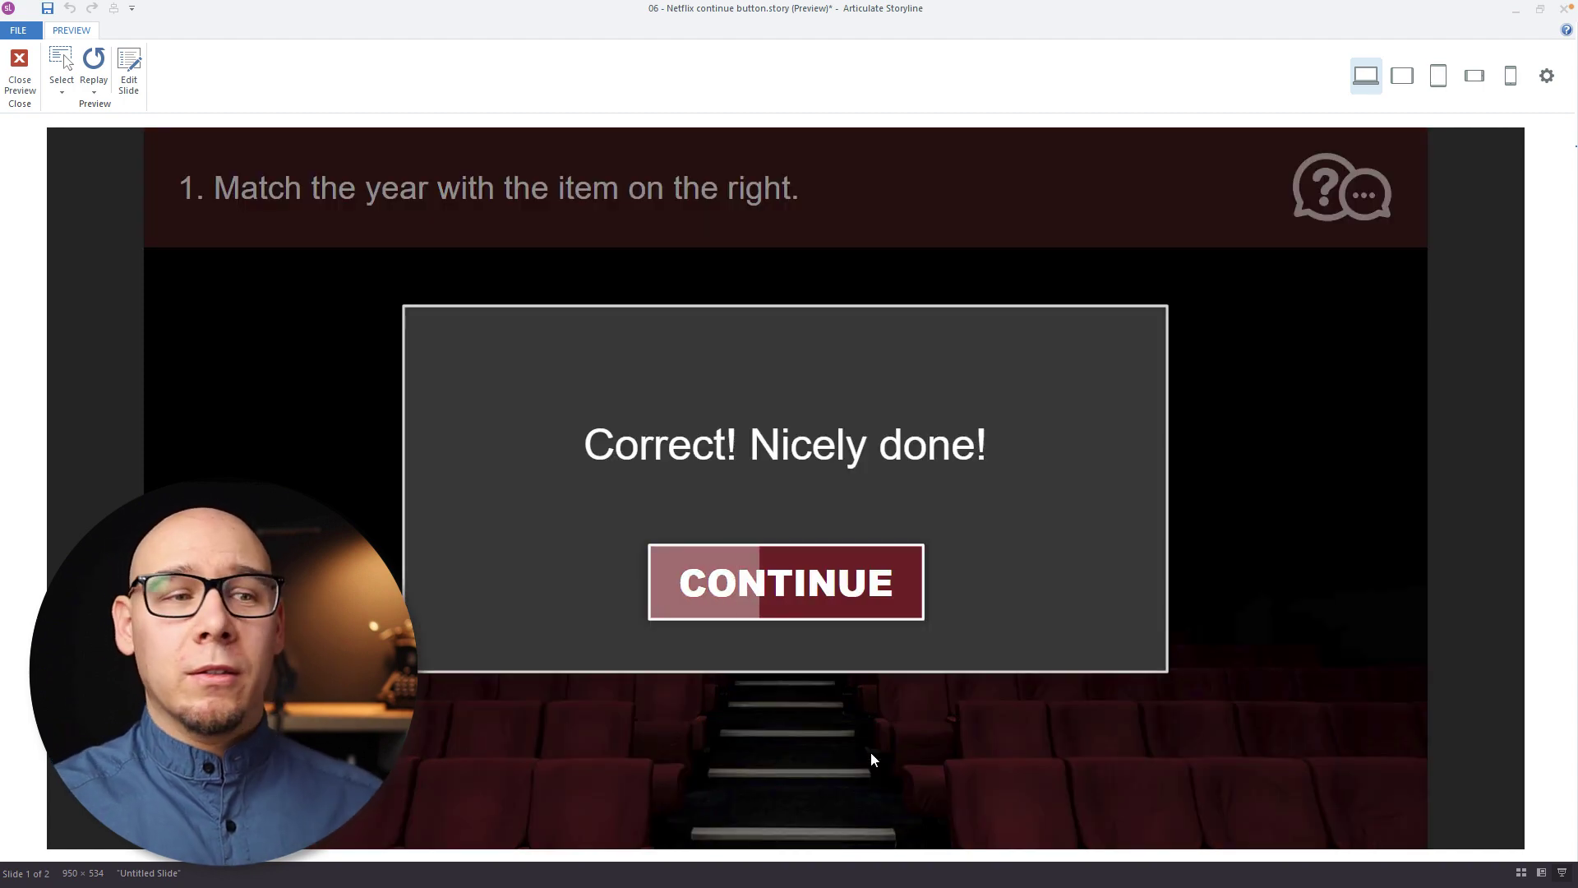